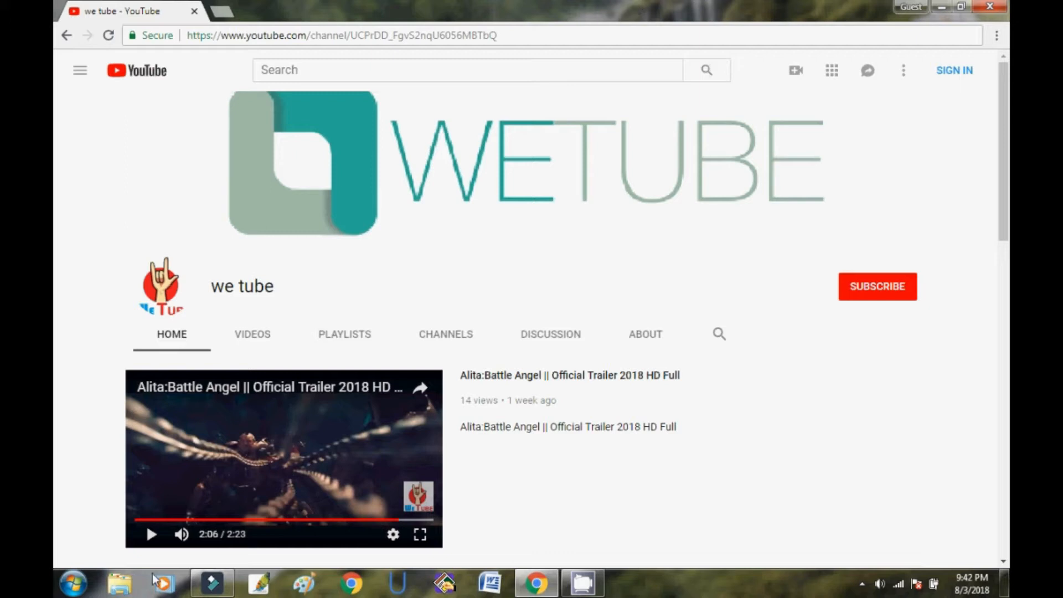
# Step: Switch to Filmora and place the 3D-Nice-Wallpapers image at the start of the video track
pyautogui.click(212, 583)
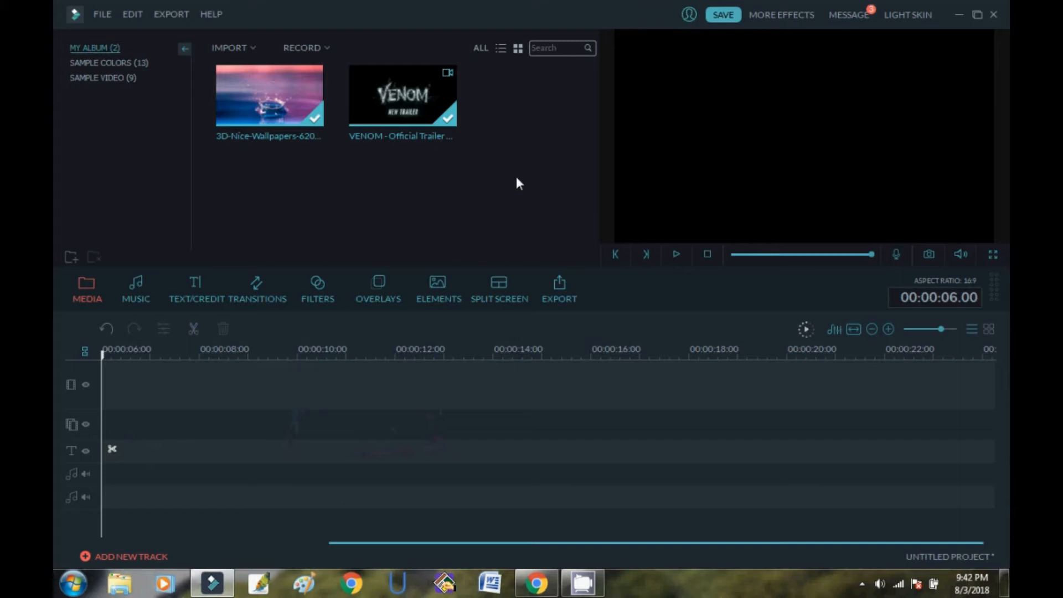
pyautogui.moveTo(470, 190); pyautogui.dragTo(285, 174)
pyautogui.click(375, 113)
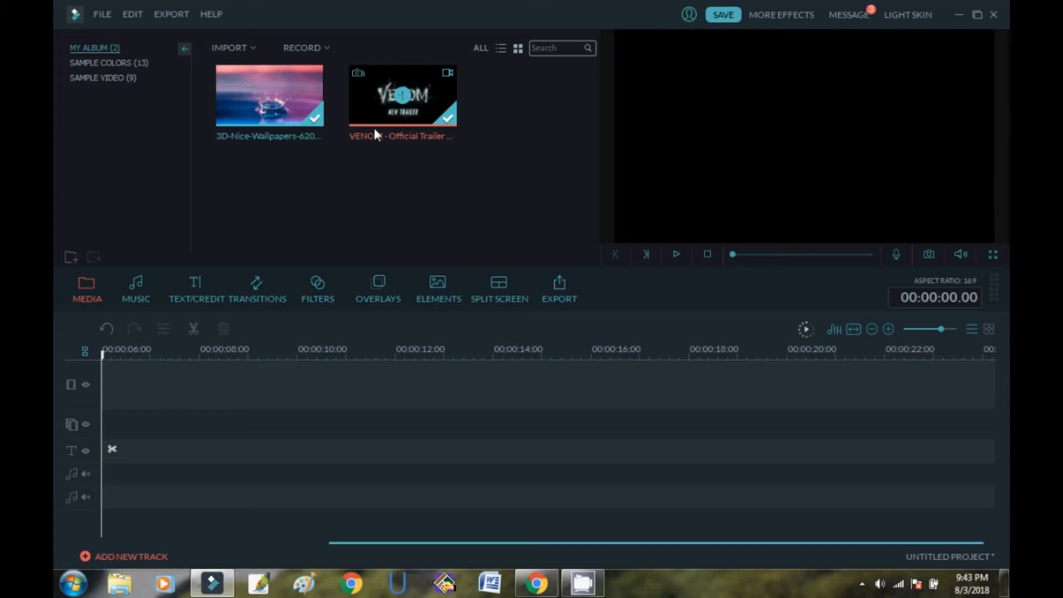
pyautogui.click(374, 209)
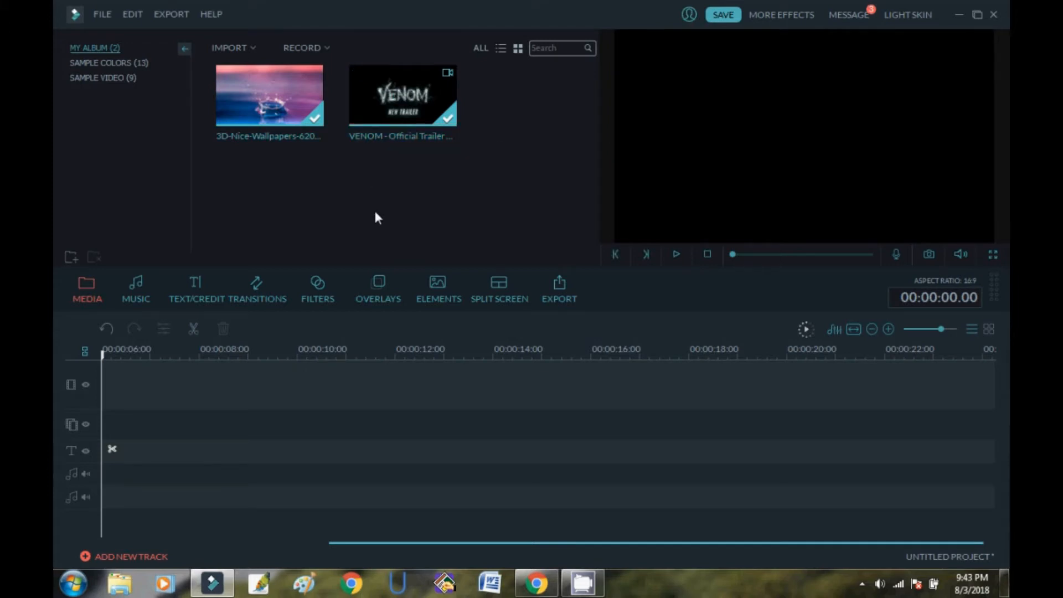
pyautogui.click(304, 86)
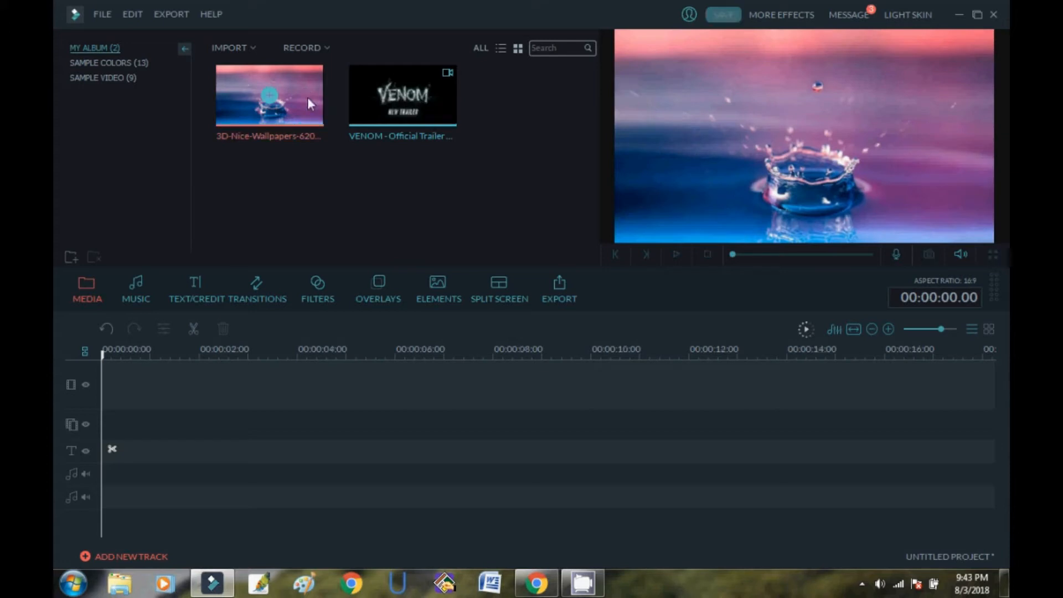
pyautogui.moveTo(311, 89); pyautogui.dragTo(114, 384)
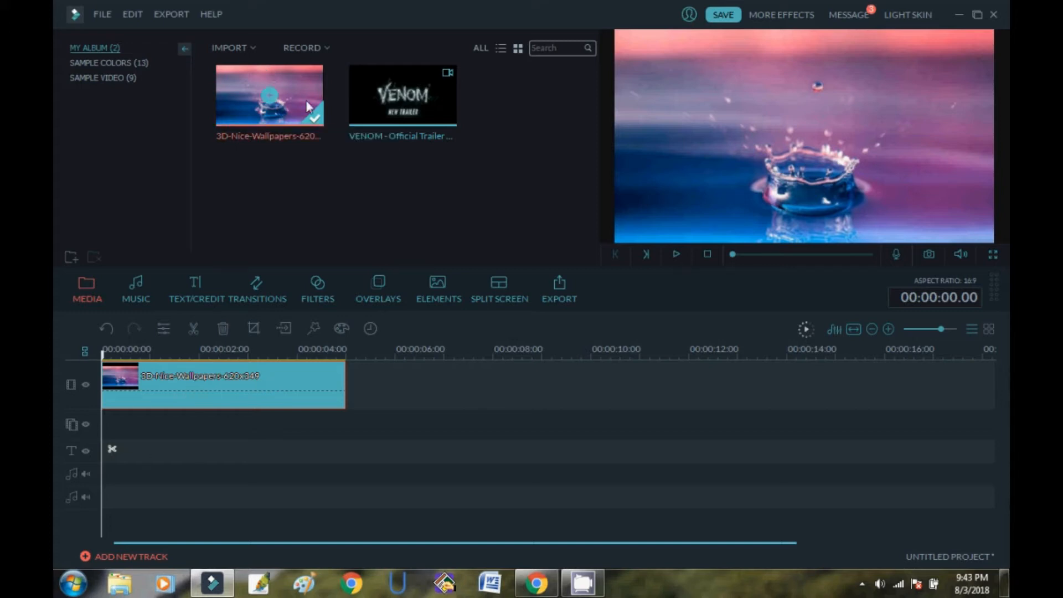
# Step: Open the Power Tool for the wallpaper clip and apply Tilt-Shift to it
pyautogui.moveTo(301, 102); pyautogui.dragTo(267, 93)
pyautogui.click(193, 399)
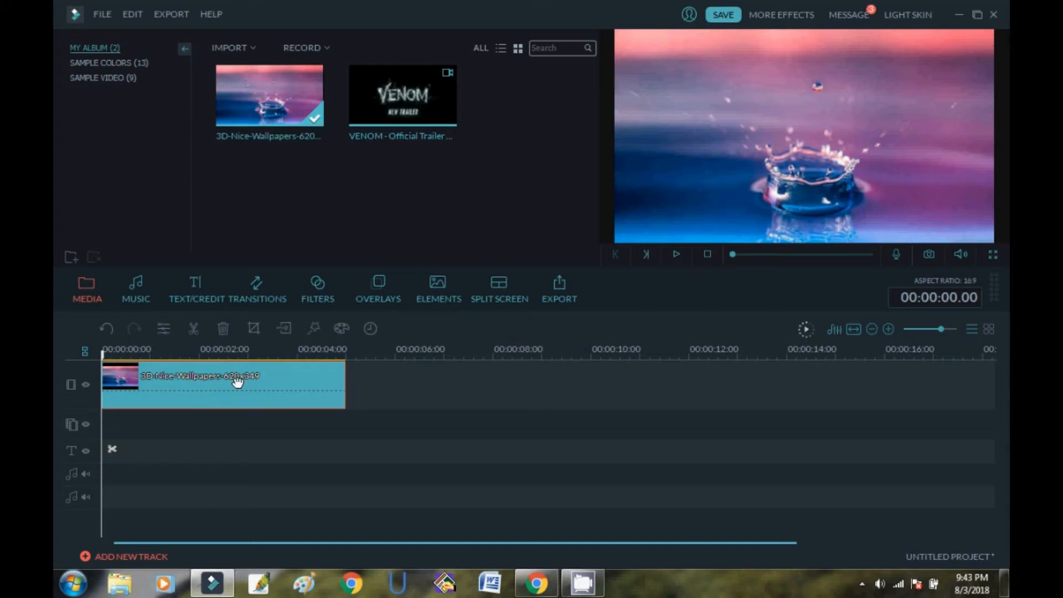
pyautogui.rightClick(177, 396)
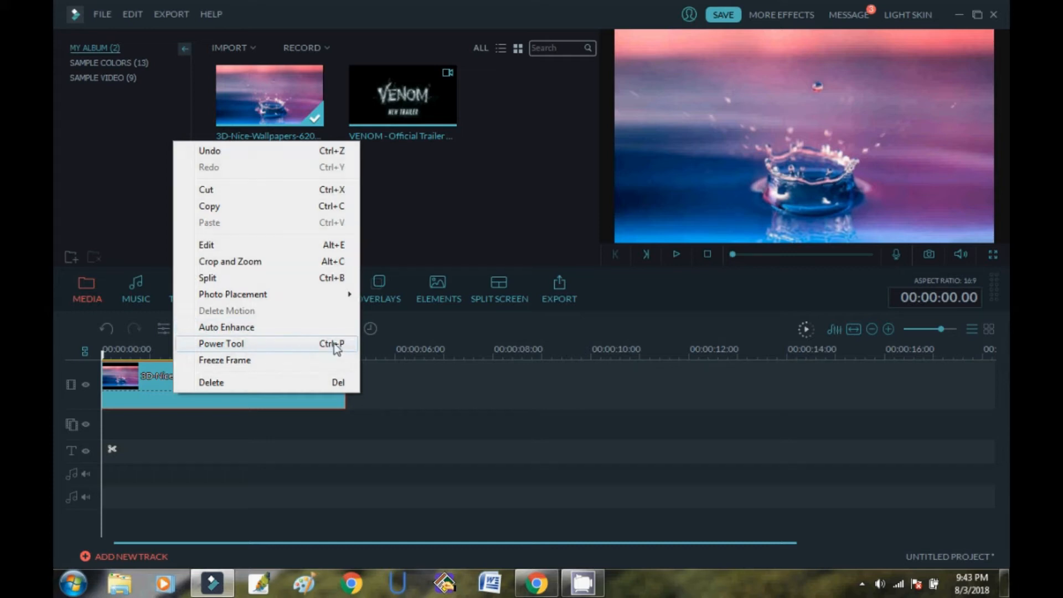
pyautogui.click(222, 344)
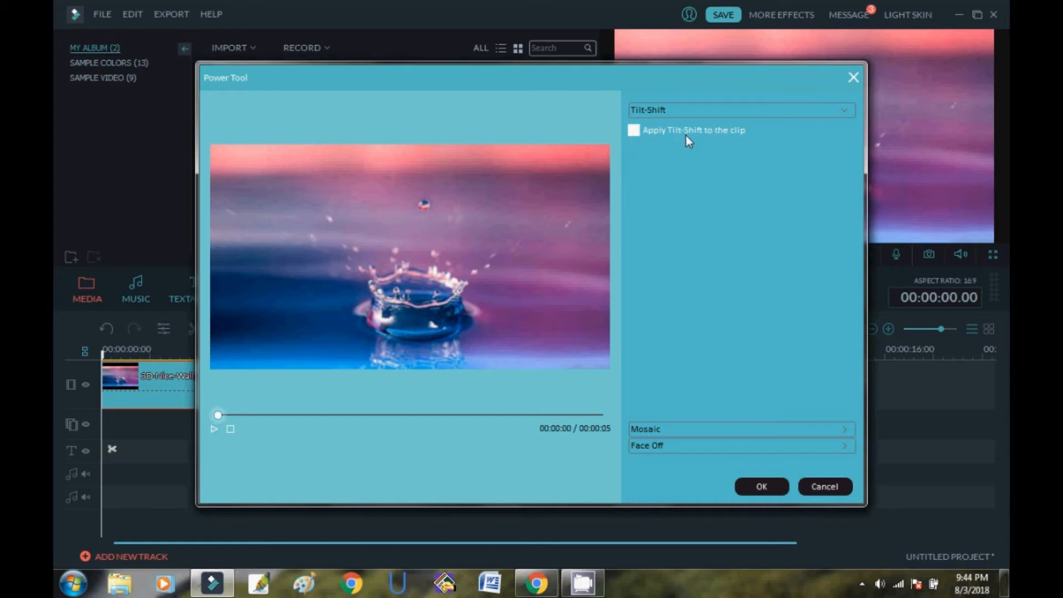
pyautogui.click(634, 131)
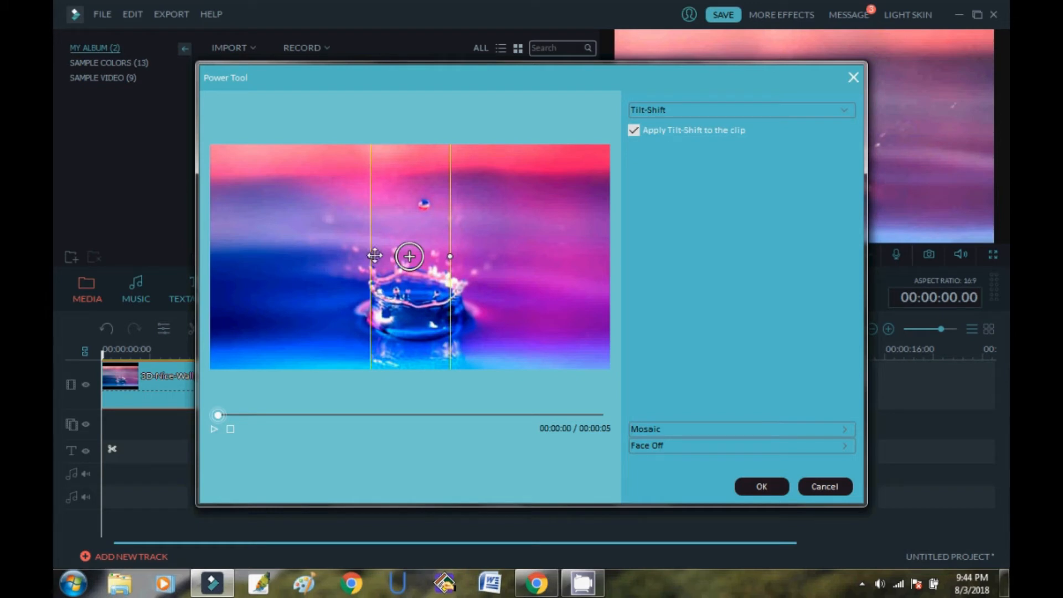
# Step: Try narrowing, widening and shifting the wallpaper clip's tilt-shift focus band to the picture's right edge, and turn Tilt-Shift off
pyautogui.moveTo(369, 255); pyautogui.dragTo(403, 268)
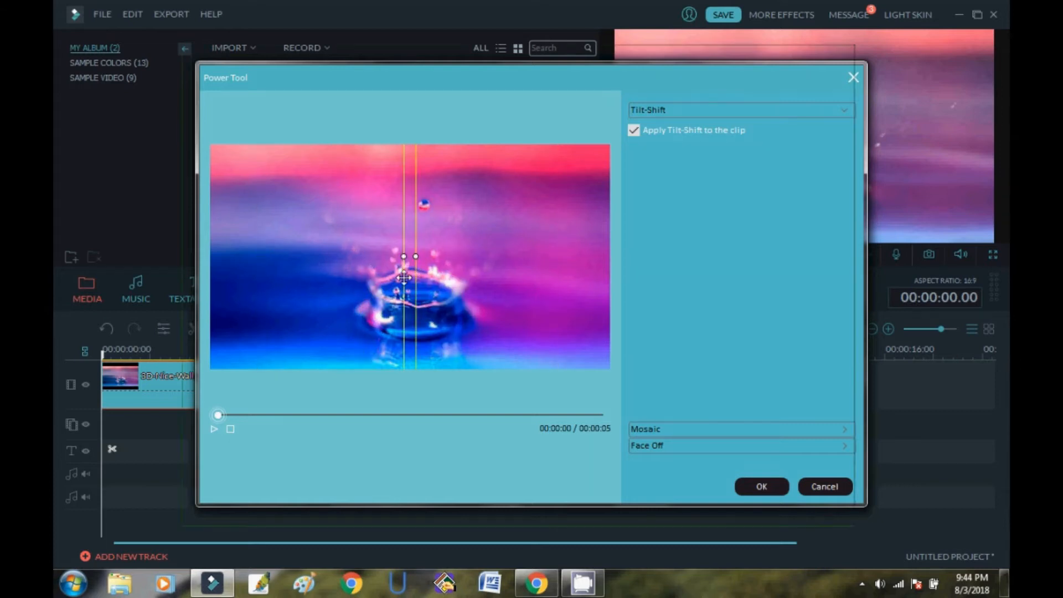
pyautogui.moveTo(403, 279); pyautogui.dragTo(336, 278)
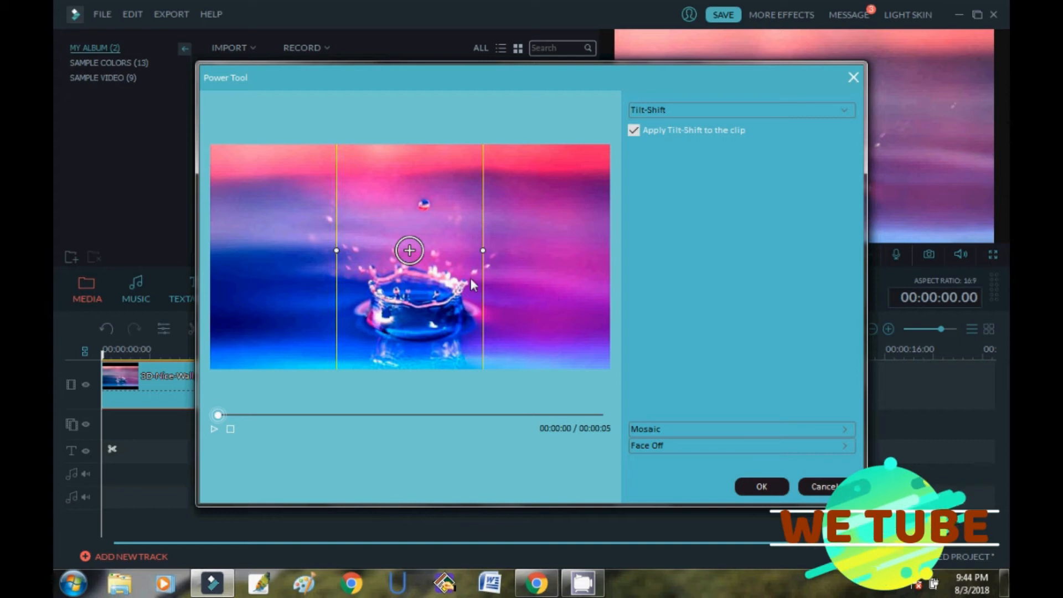
pyautogui.moveTo(483, 250); pyautogui.dragTo(687, 320)
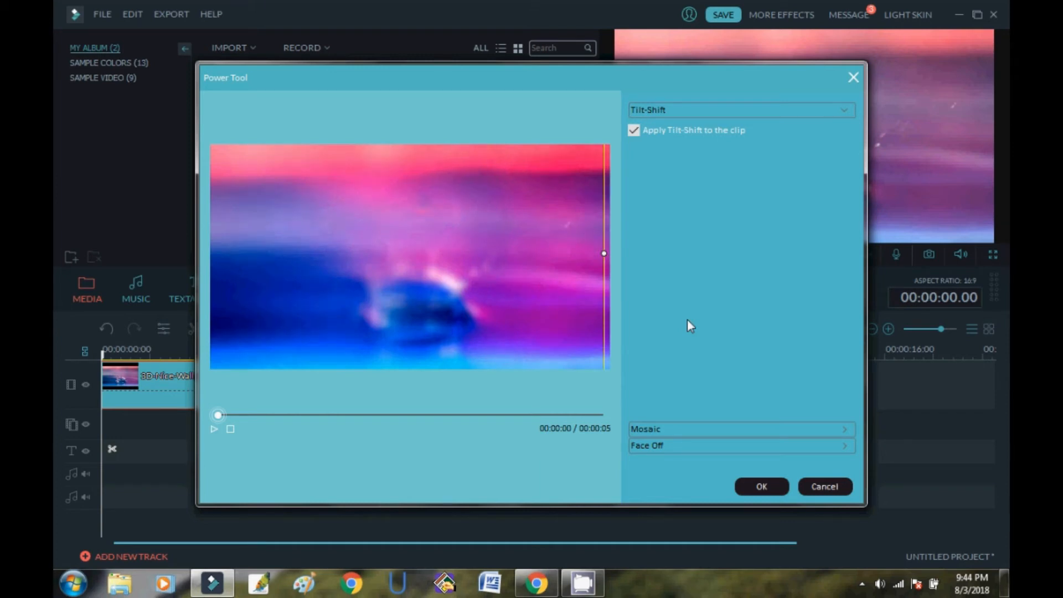
pyautogui.moveTo(603, 253)
pyautogui.mouseDown()
pyautogui.moveTo(478, 256)
pyautogui.moveTo(594, 254)
pyautogui.mouseUp()
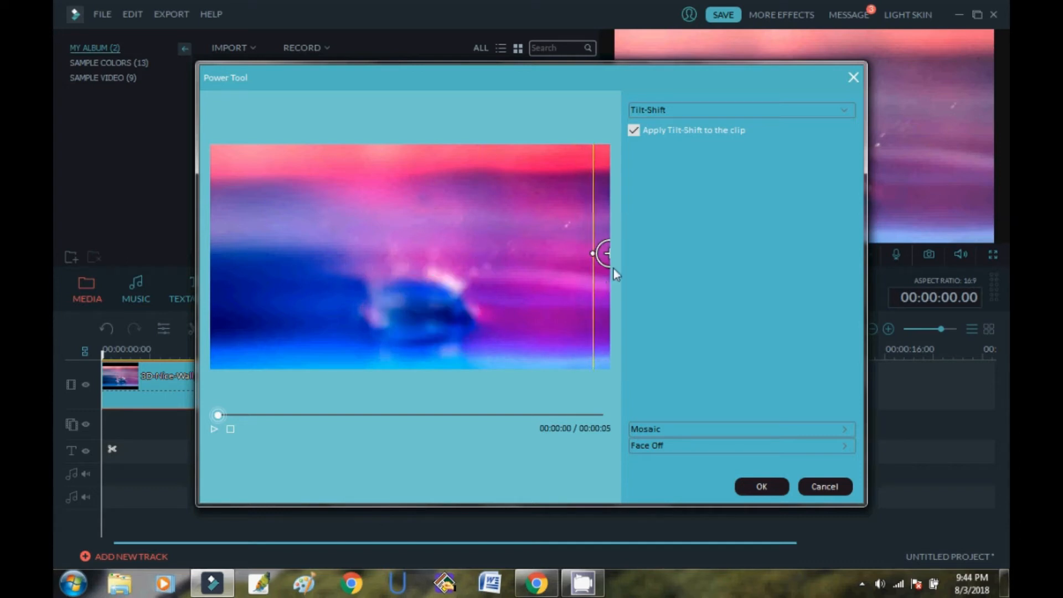
pyautogui.click(657, 129)
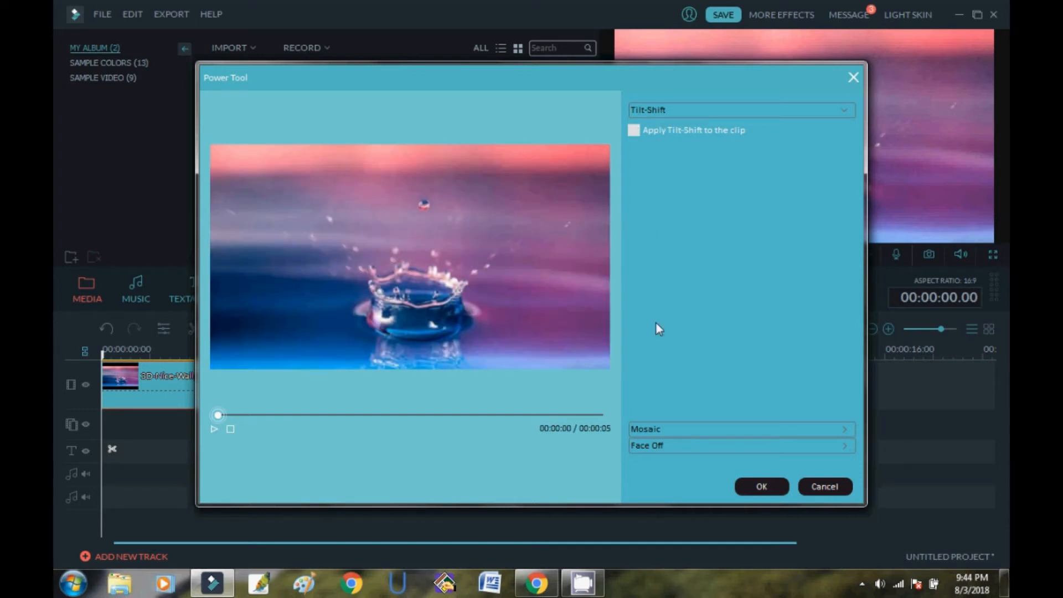
# Step: Apply Mosaic to the wallpaper clip and add one mosaic area, enlarged and positioned over the water splash
pyautogui.click(670, 430)
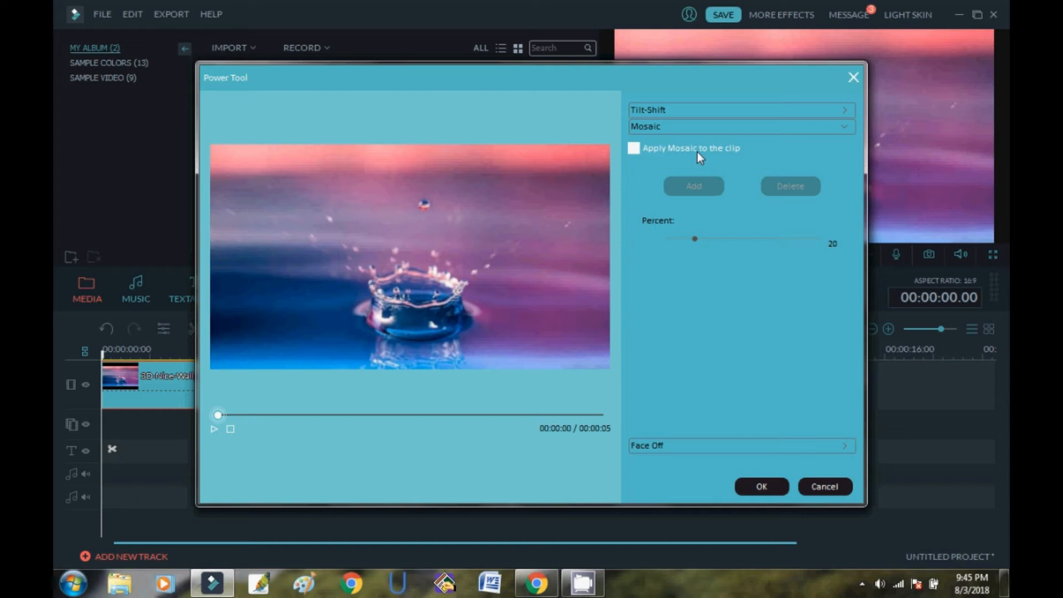
pyautogui.click(635, 151)
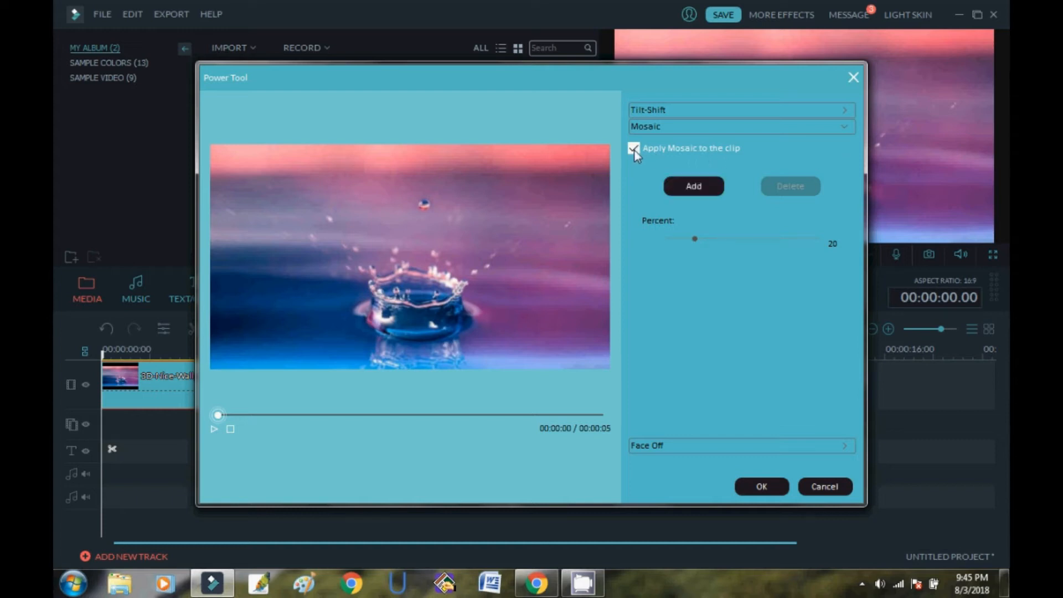
pyautogui.click(693, 189)
pyautogui.moveTo(416, 253); pyautogui.dragTo(507, 343)
pyautogui.moveTo(469, 314); pyautogui.dragTo(439, 286)
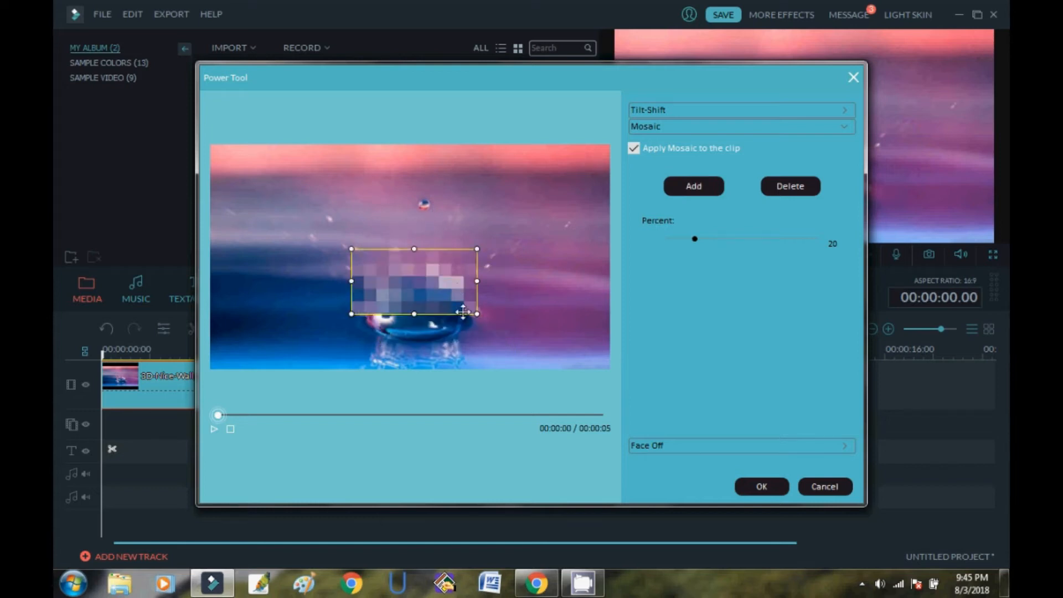
pyautogui.moveTo(480, 316); pyautogui.dragTo(497, 362)
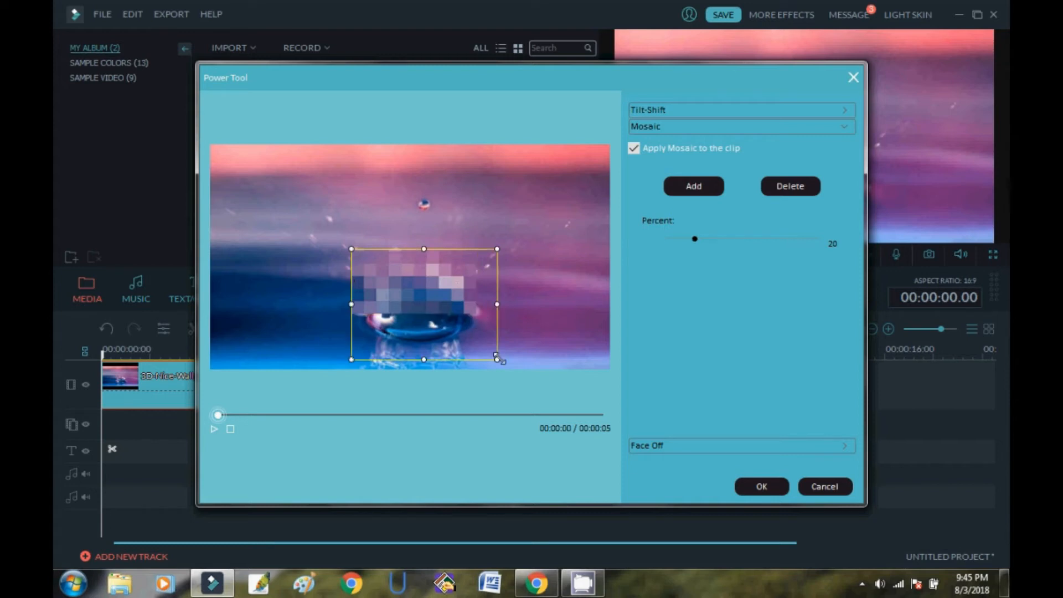
pyautogui.moveTo(467, 318); pyautogui.dragTo(458, 306)
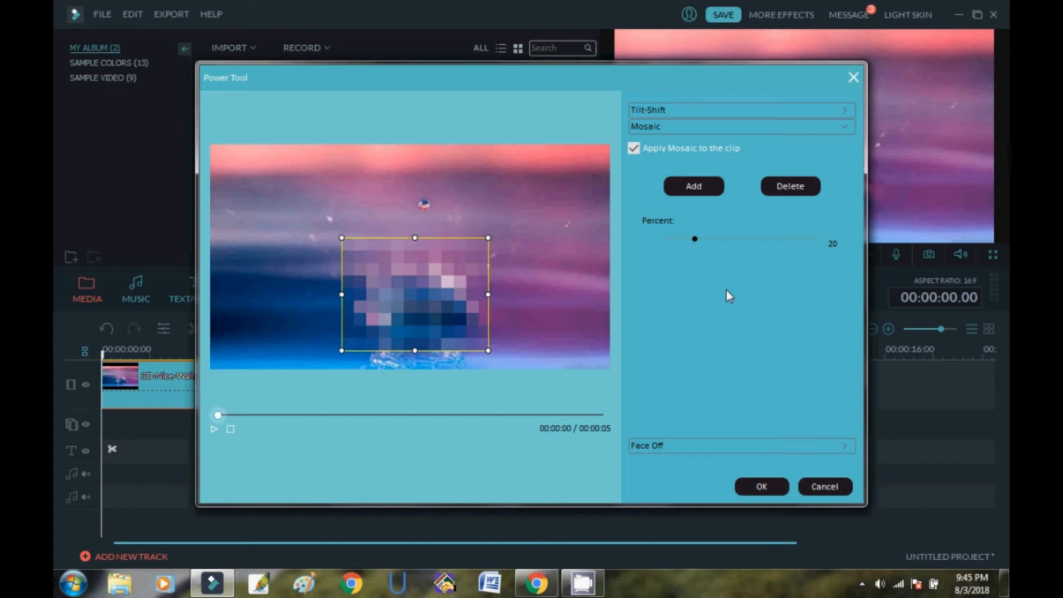
# Step: Try a coarser mosaic over the water splash and set its percent to 43
pyautogui.click(763, 249)
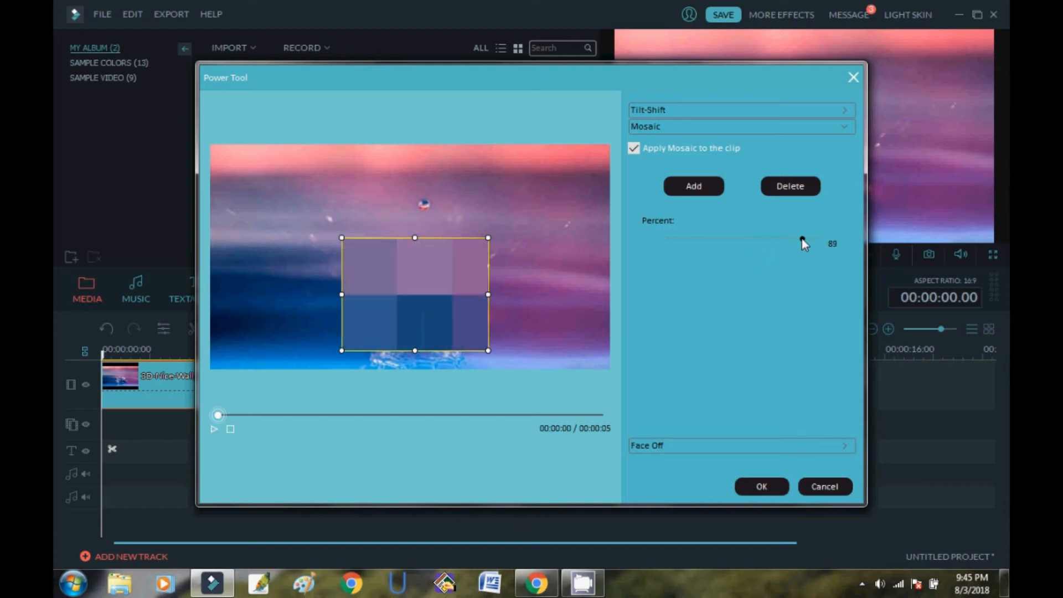
pyautogui.click(730, 239)
pyautogui.click(730, 239)
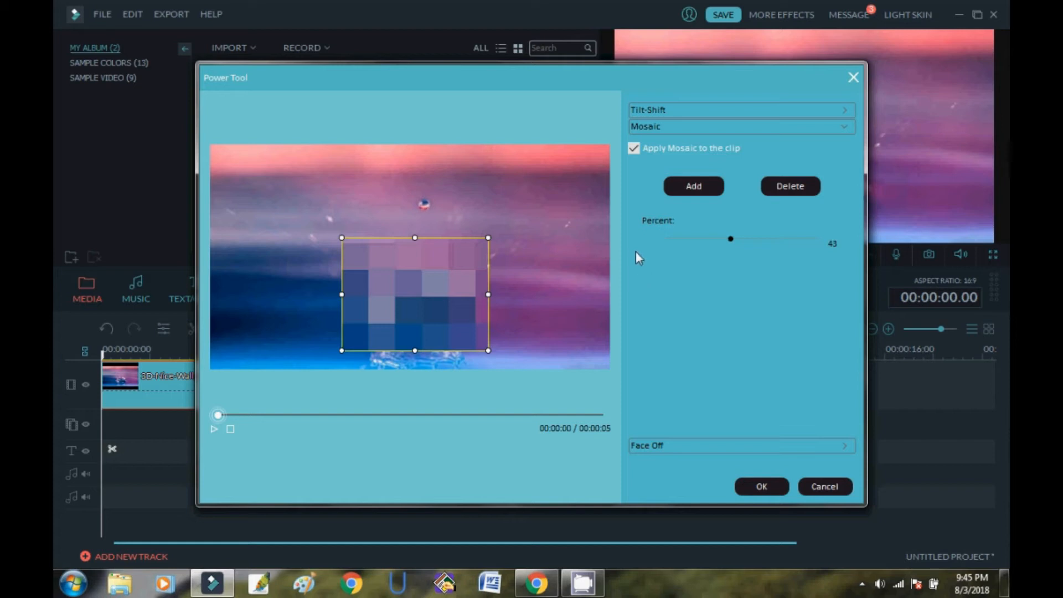
# Step: Add two more mosaic areas, one above the splash and one at the picture's right edge, and discard the Power Tool changes
pyautogui.click(694, 186)
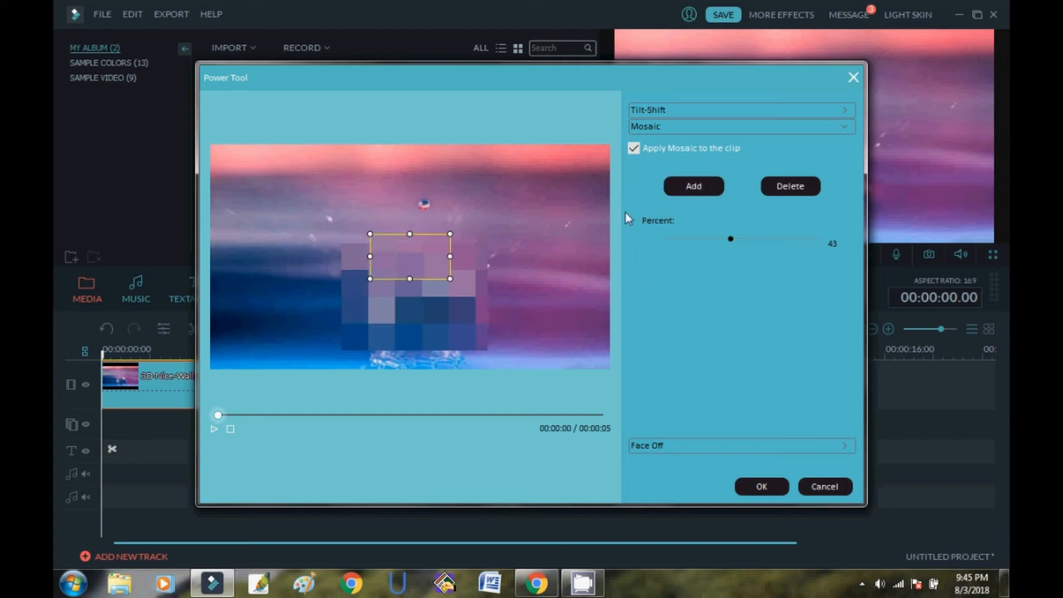
pyautogui.moveTo(420, 253); pyautogui.dragTo(361, 205)
pyautogui.click(712, 186)
pyautogui.moveTo(435, 260); pyautogui.dragTo(601, 224)
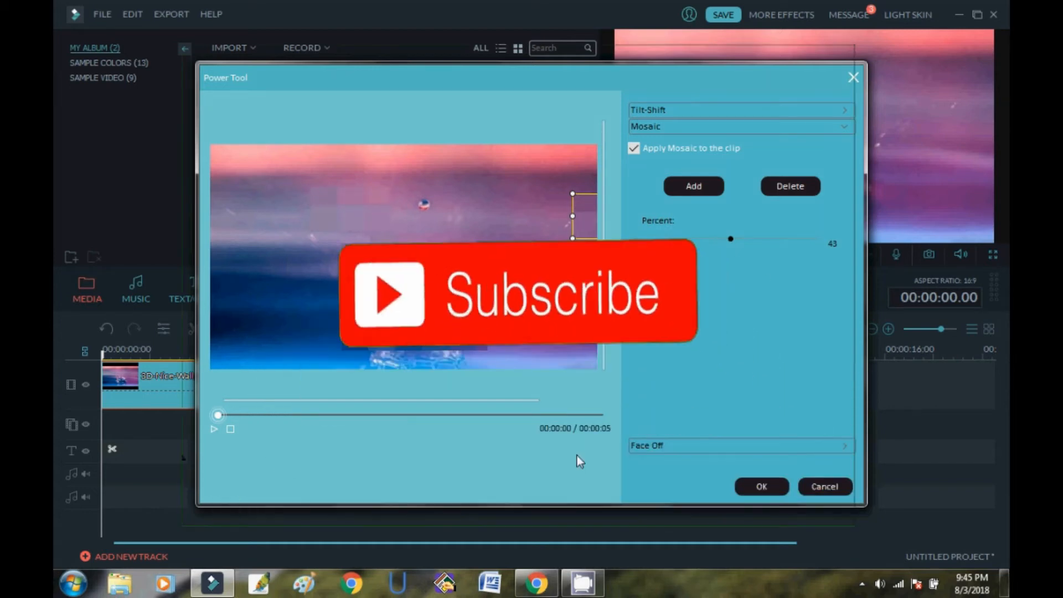
pyautogui.click(819, 487)
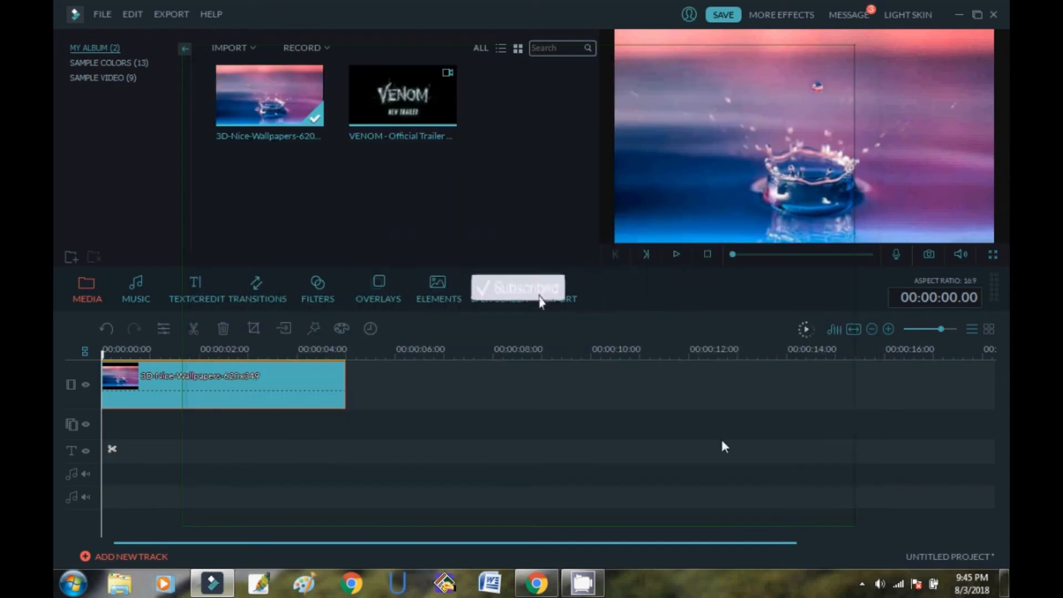
# Step: Replace the wallpaper clip on the video track with the VENOM trailer and move the playhead to the Marvel title at 00:00:38.02
pyautogui.press('Delete')
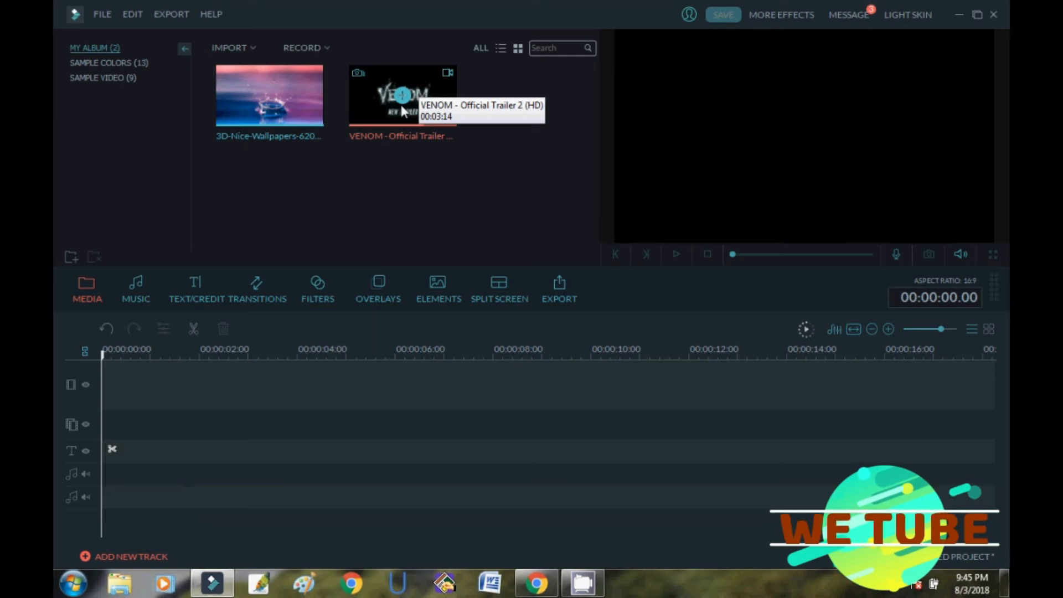
pyautogui.moveTo(407, 142); pyautogui.dragTo(387, 380)
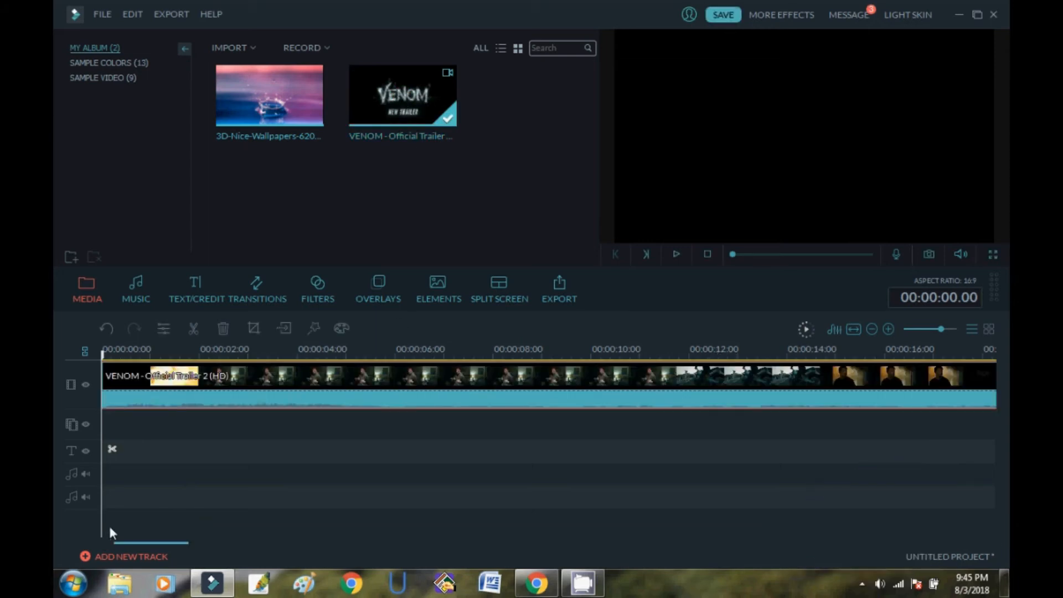
pyautogui.moveTo(139, 544); pyautogui.dragTo(201, 540)
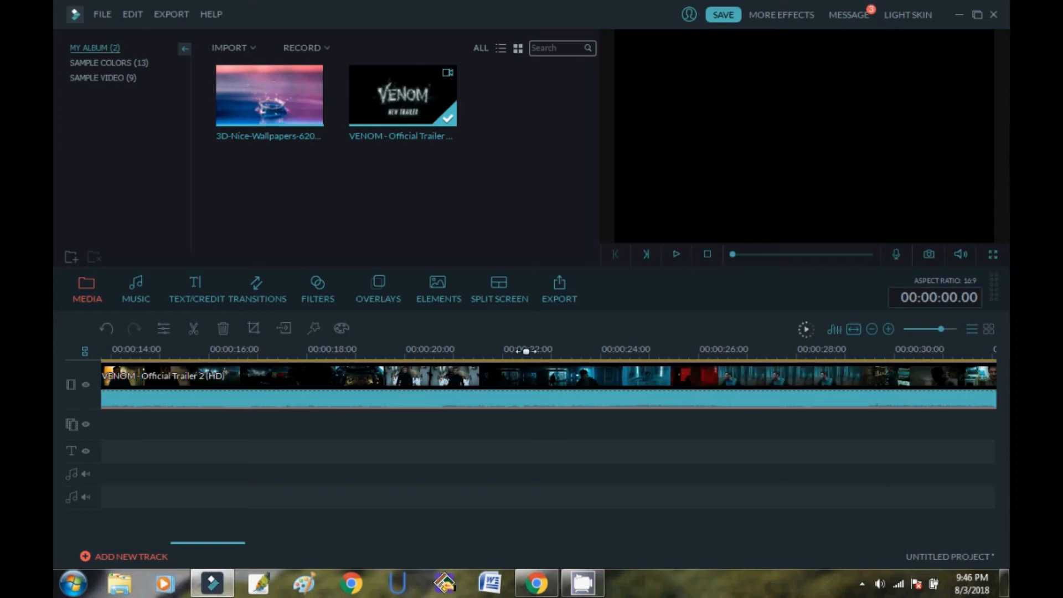
pyautogui.click(665, 350)
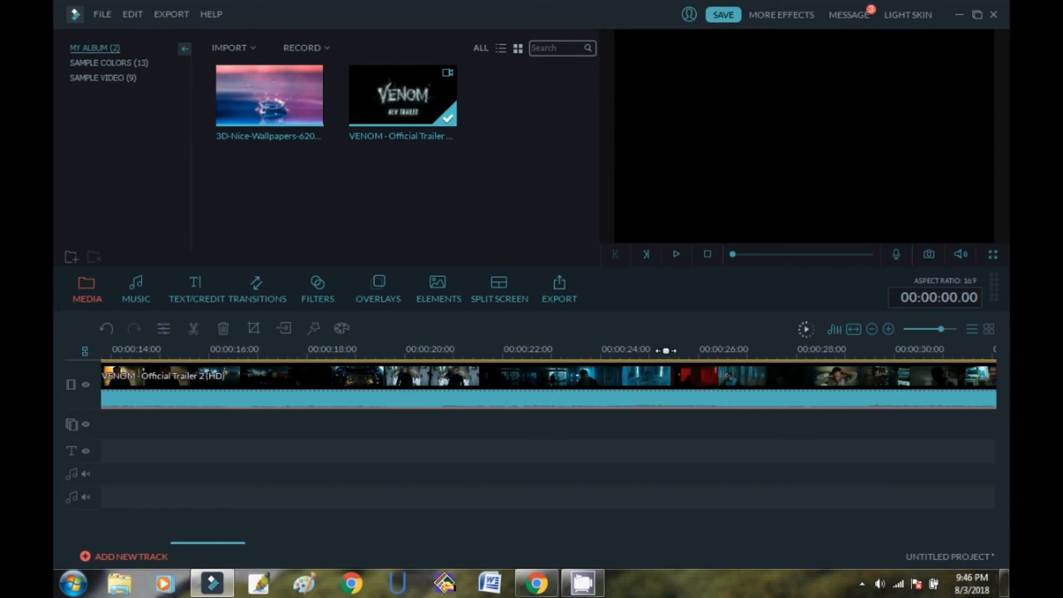
pyautogui.moveTo(199, 542); pyautogui.dragTo(268, 548)
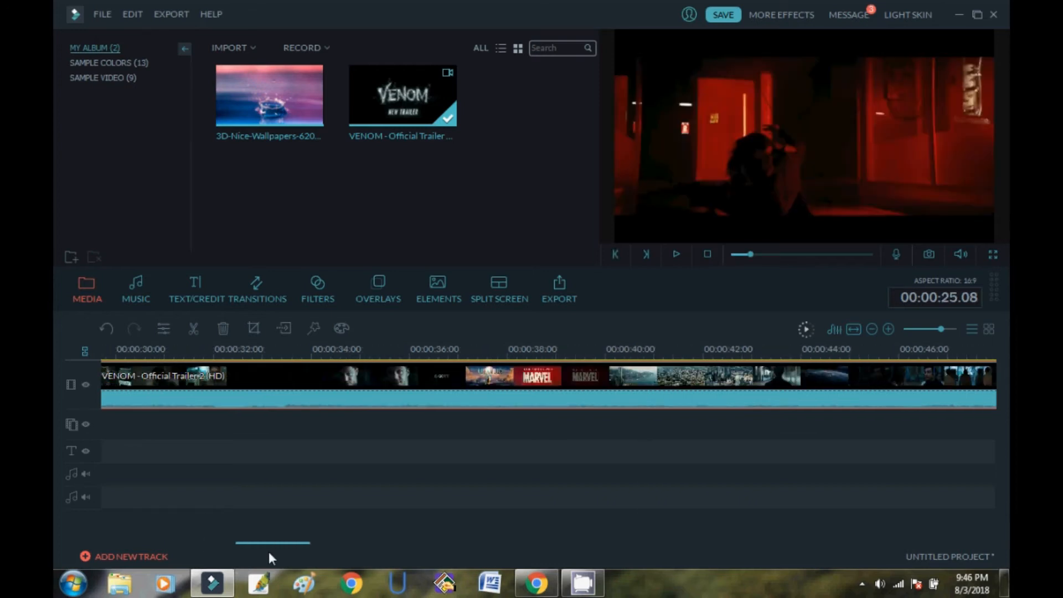
pyautogui.click(512, 353)
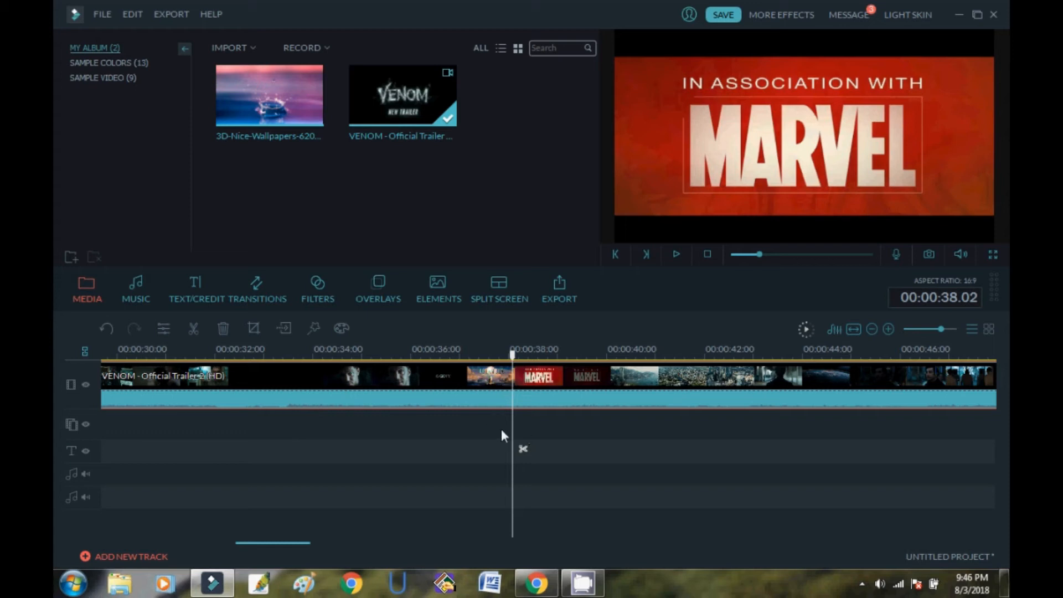
# Step: Apply Tilt-Shift to the VENOM trailer clip with the Power Tool and briefly play its preview
pyautogui.rightClick(547, 383)
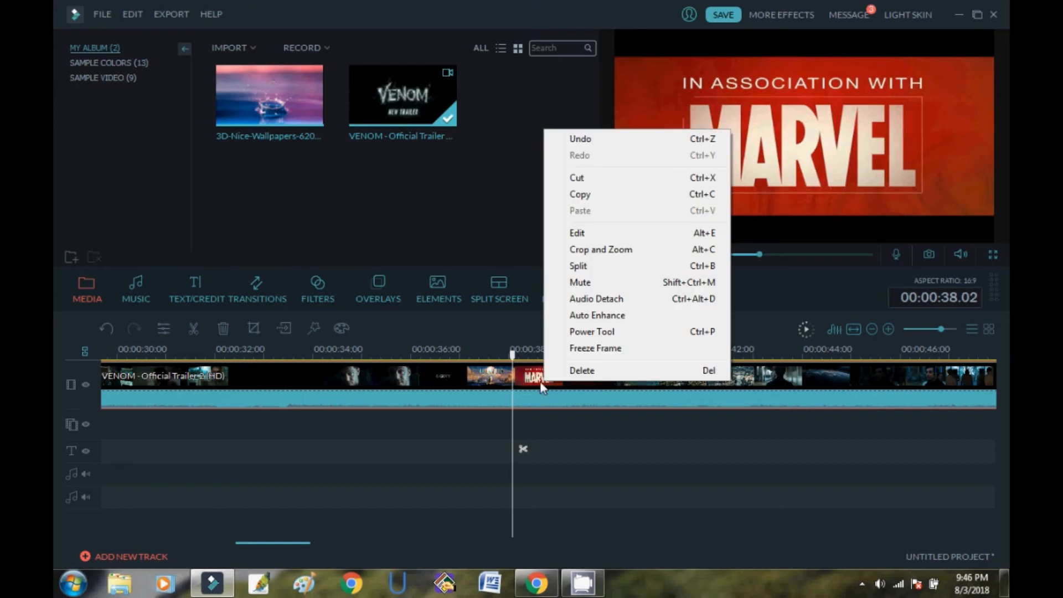
pyautogui.click(602, 331)
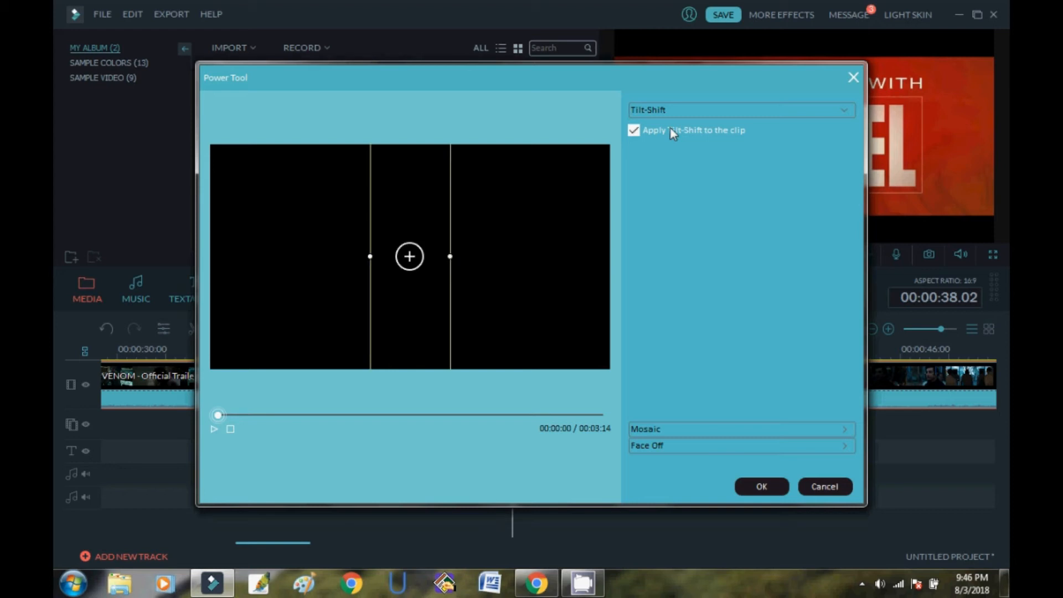
pyautogui.click(215, 429)
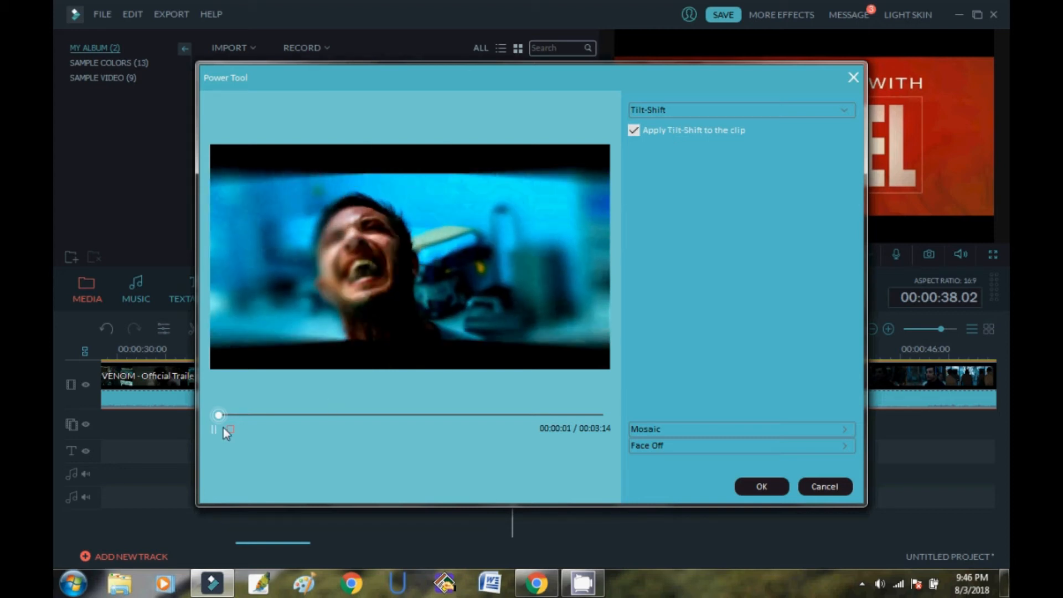
pyautogui.click(214, 430)
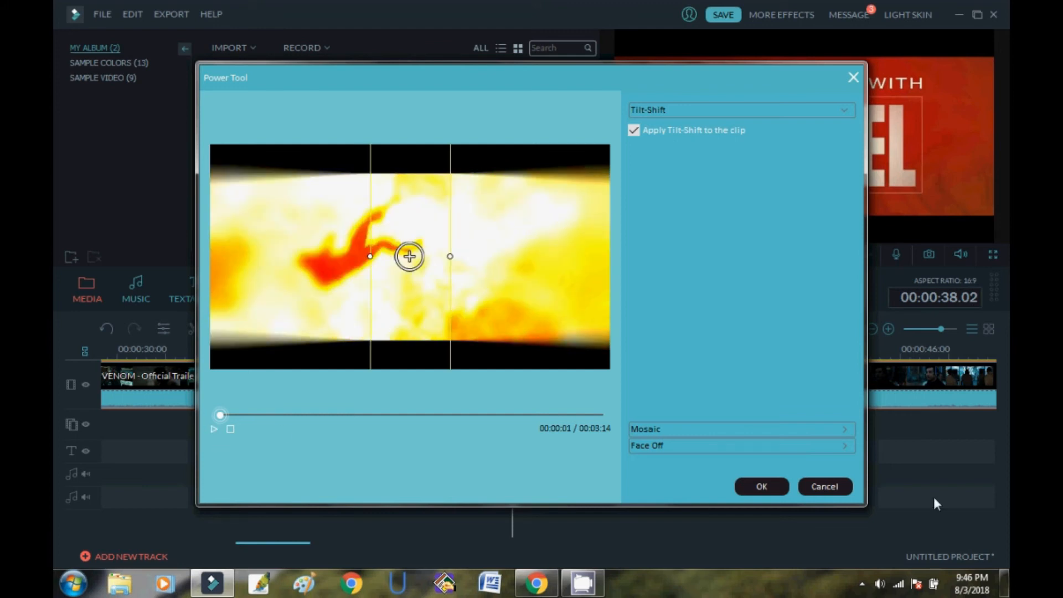
# Step: Lower the computer's speaker volume
pyautogui.click(881, 585)
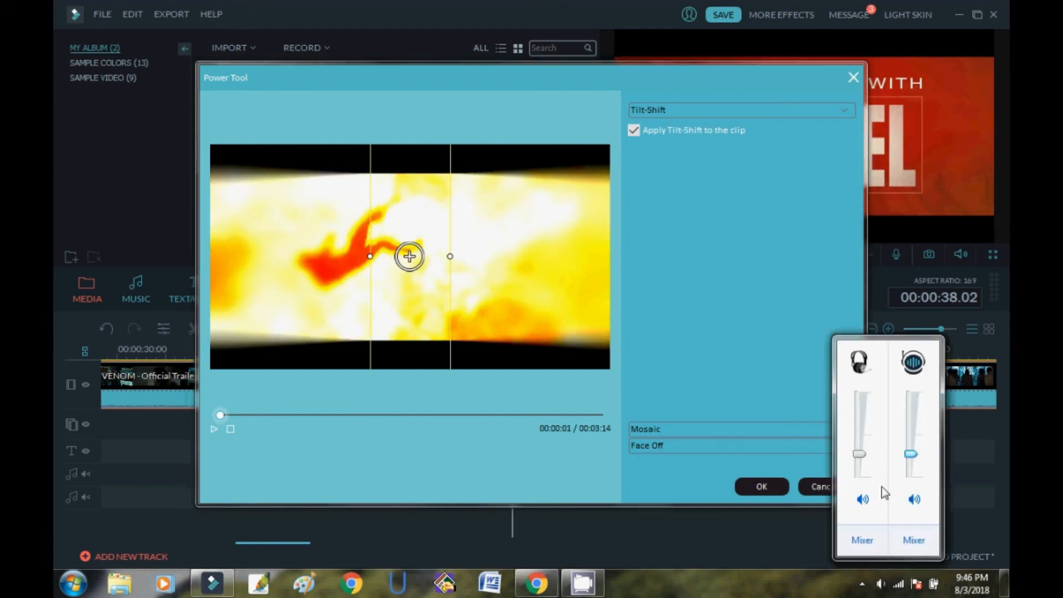
pyautogui.click(480, 481)
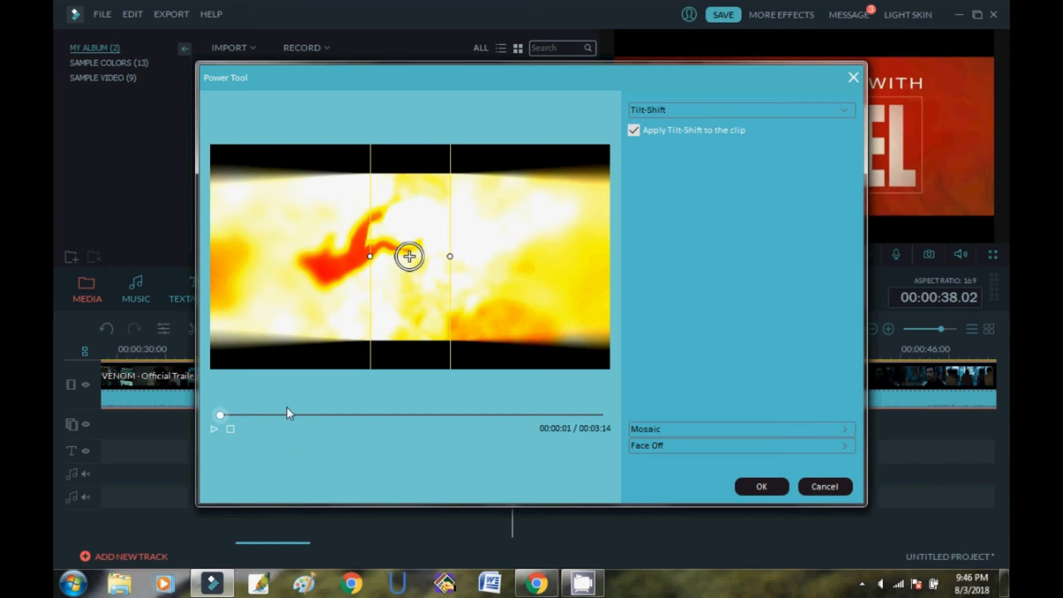
# Step: Jump the preview to 00:01:09, widen and shift the Tilt-Shift focus band over the bald man, and play the result
pyautogui.click(355, 417)
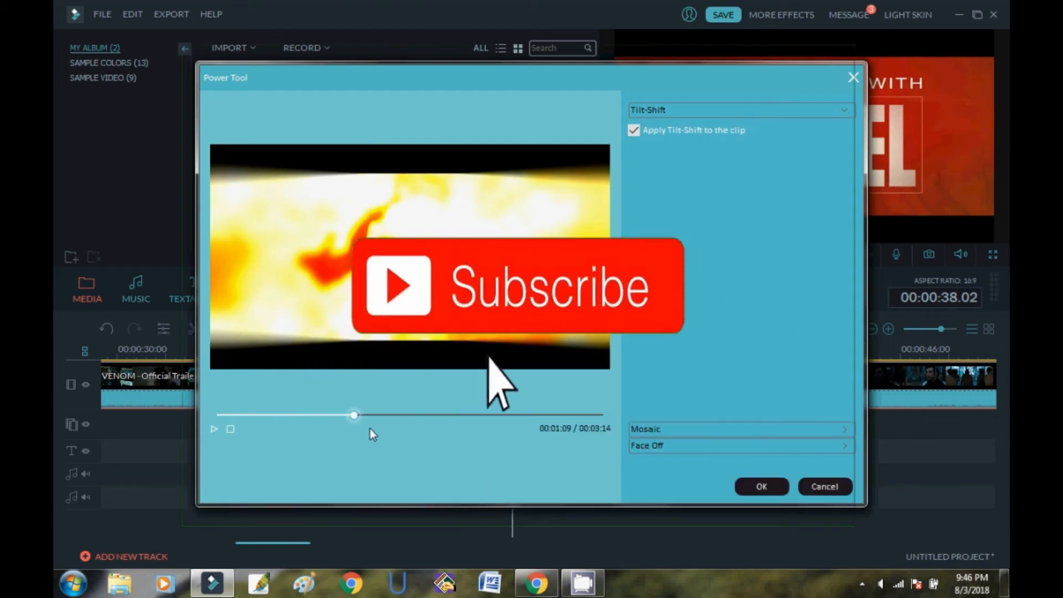
pyautogui.moveTo(342, 343)
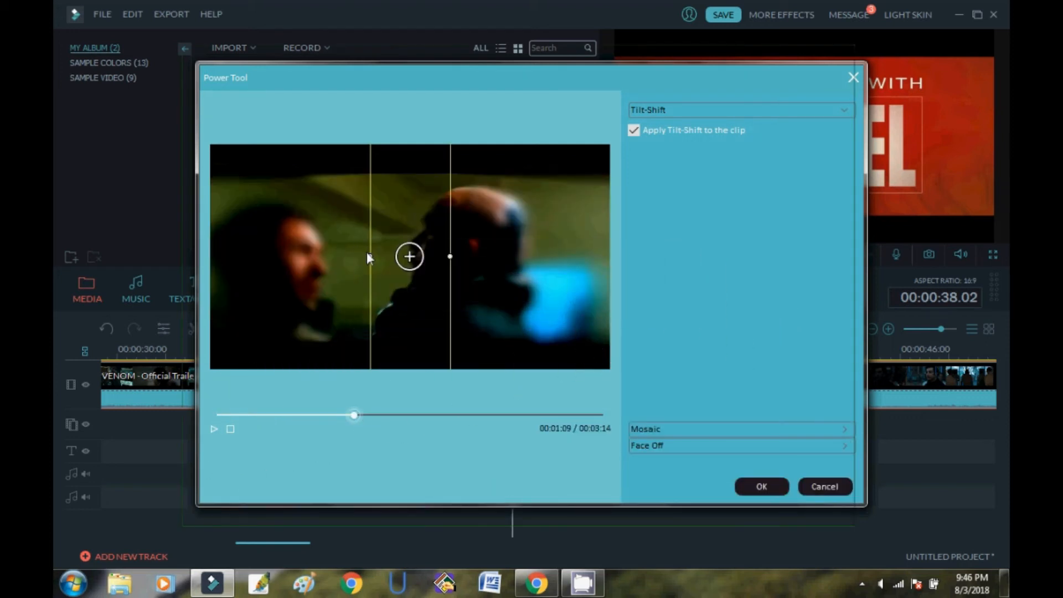
pyautogui.moveTo(370, 257); pyautogui.dragTo(417, 275)
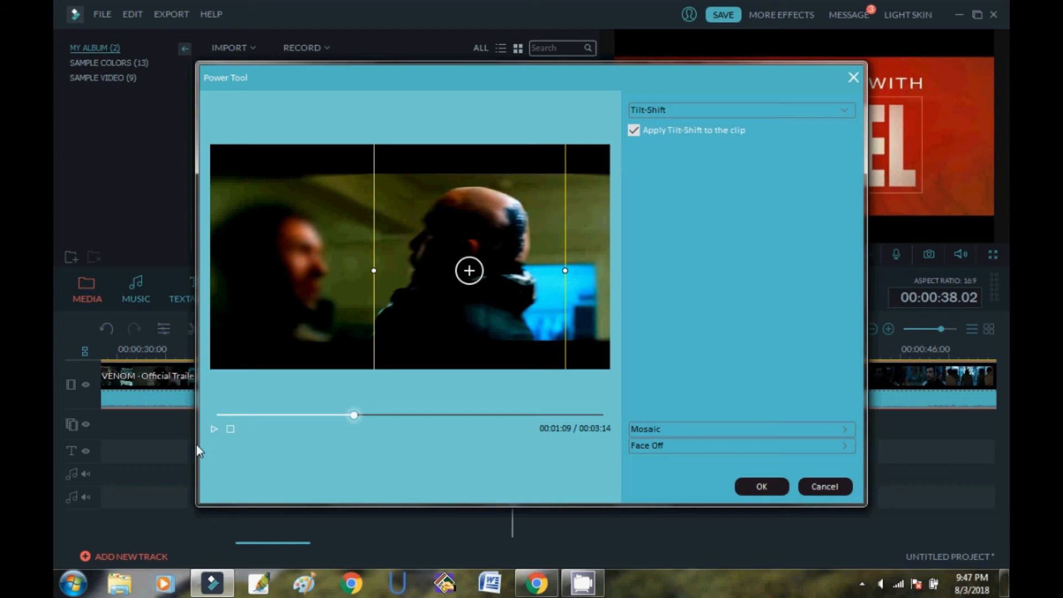
pyautogui.click(214, 430)
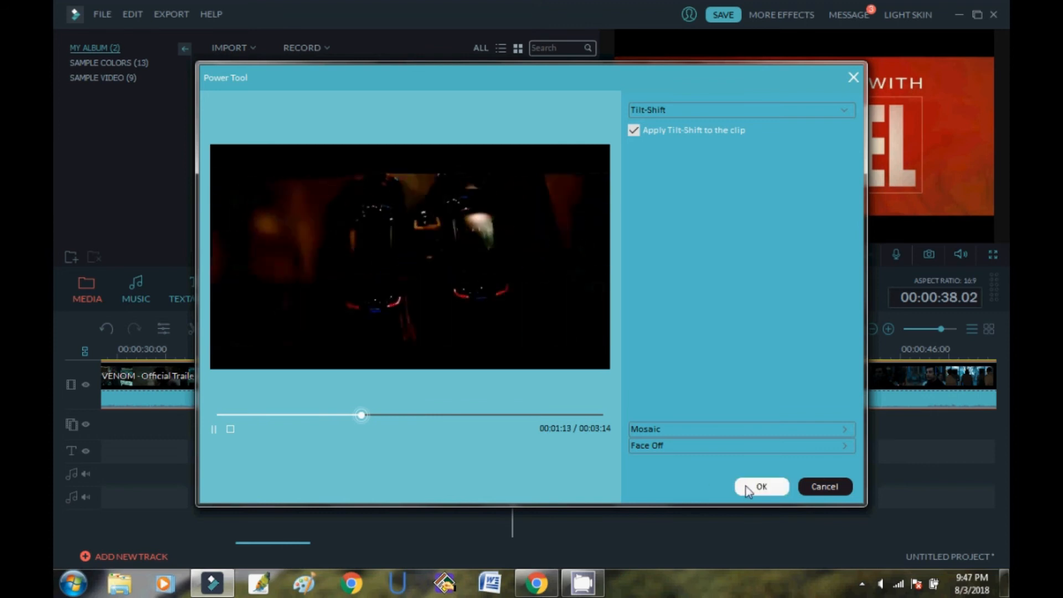
# Step: Try an enlarged mosaic area across the upper middle of the trailer picture, preview it, and discard the Power Tool changes
pyautogui.click(686, 430)
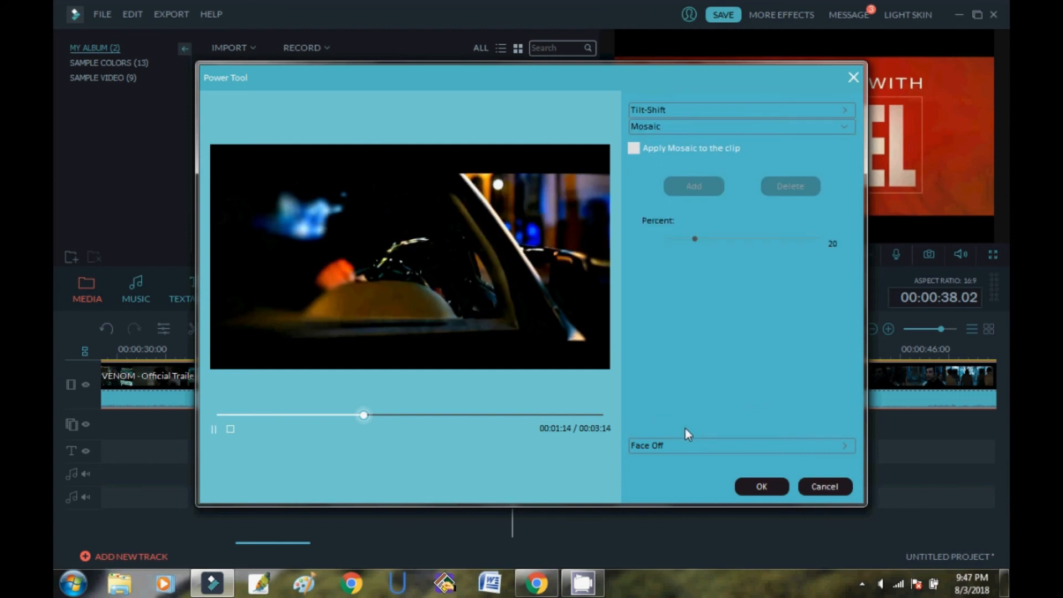
pyautogui.click(673, 148)
pyautogui.click(698, 194)
pyautogui.moveTo(438, 253); pyautogui.dragTo(547, 365)
pyautogui.moveTo(489, 288); pyautogui.dragTo(491, 233)
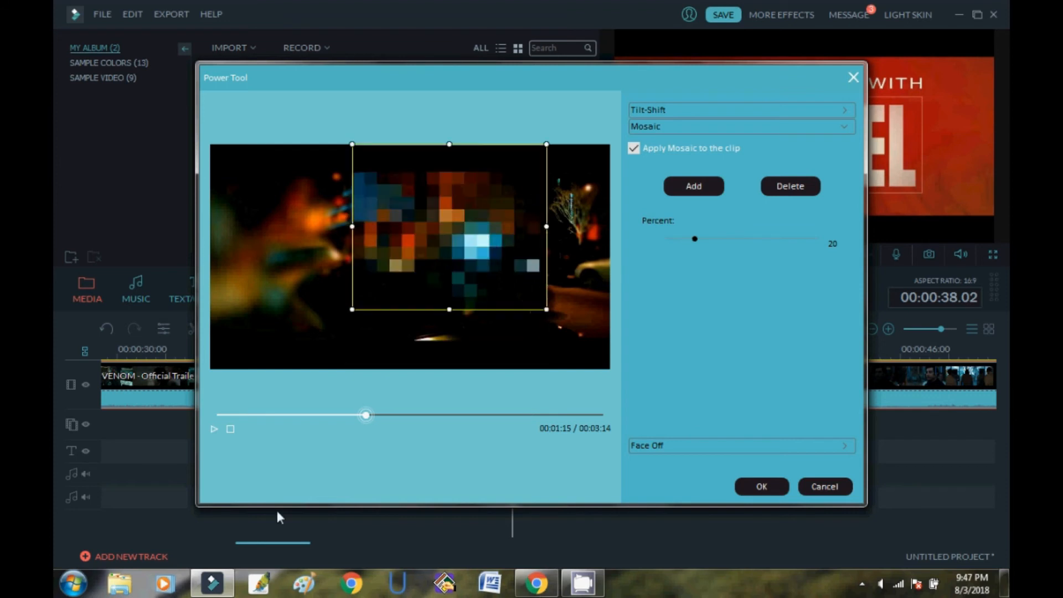
pyautogui.click(214, 429)
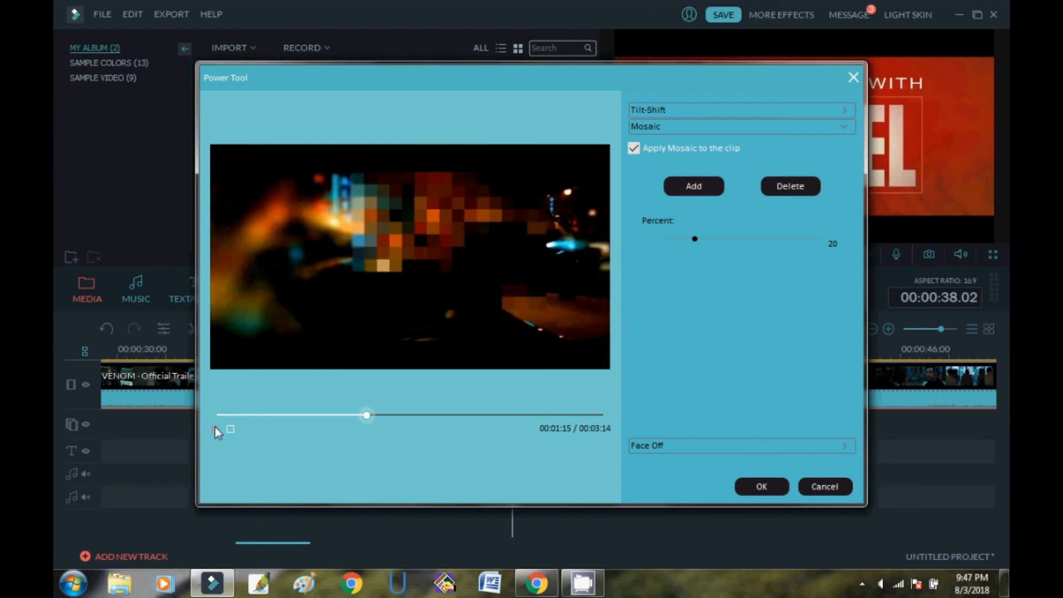
pyautogui.click(808, 489)
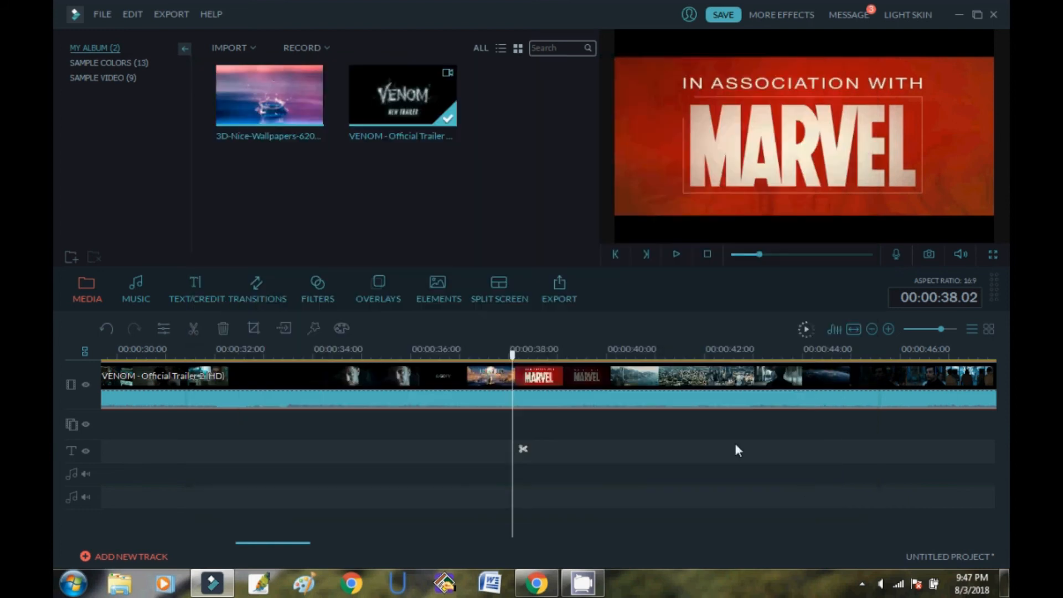
# Step: Split the VENOM trailer clip at 00:00:37.22, where the Marvel title begins
pyautogui.click(529, 351)
pyautogui.click(696, 347)
pyautogui.click(511, 349)
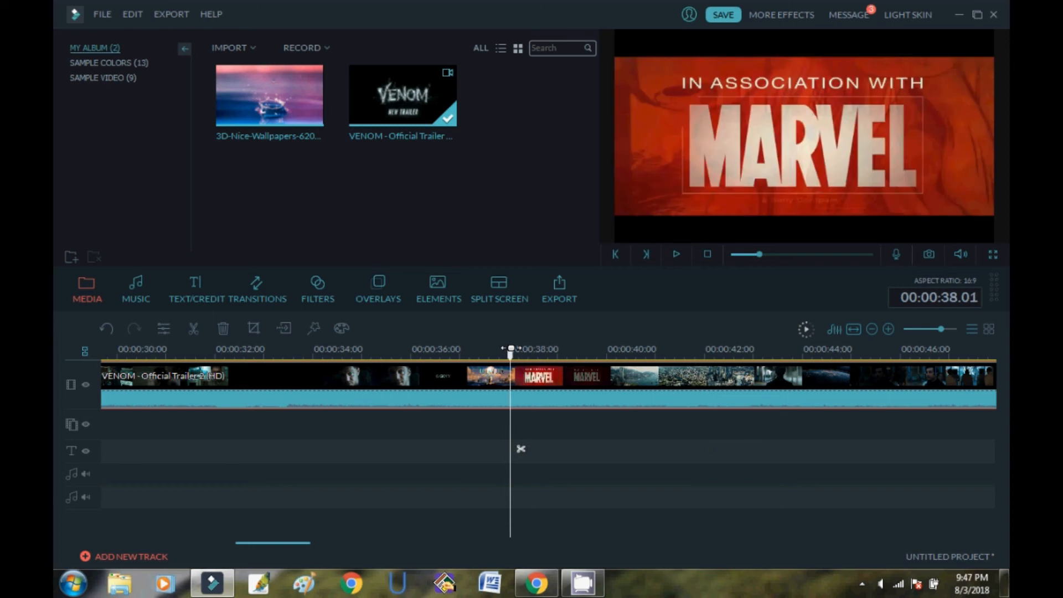
pyautogui.moveTo(510, 349); pyautogui.dragTo(500, 354)
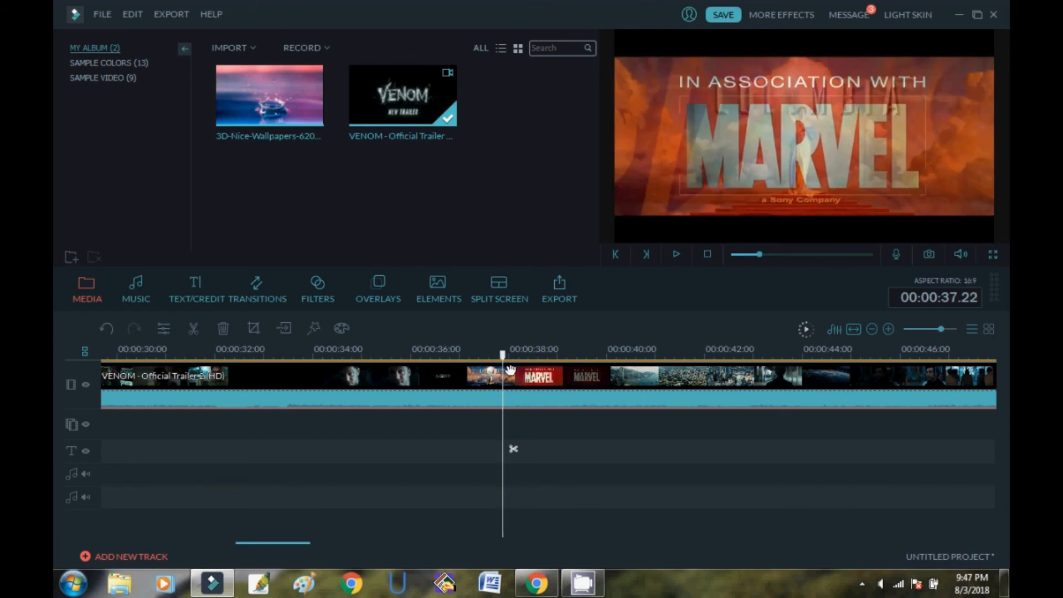
pyautogui.click(513, 449)
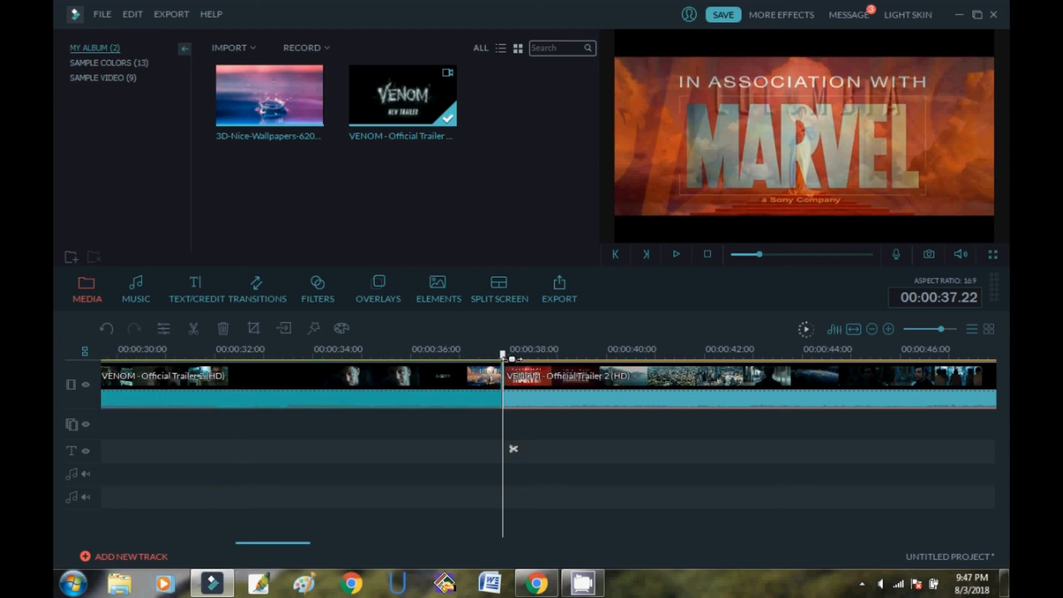
# Step: Split the trailer again at 00:00:39.08, where the Marvel title ends
pyautogui.moveTo(502, 353)
pyautogui.mouseDown()
pyautogui.moveTo(548, 357)
pyautogui.moveTo(574, 381)
pyautogui.moveTo(575, 357)
pyautogui.mouseUp()
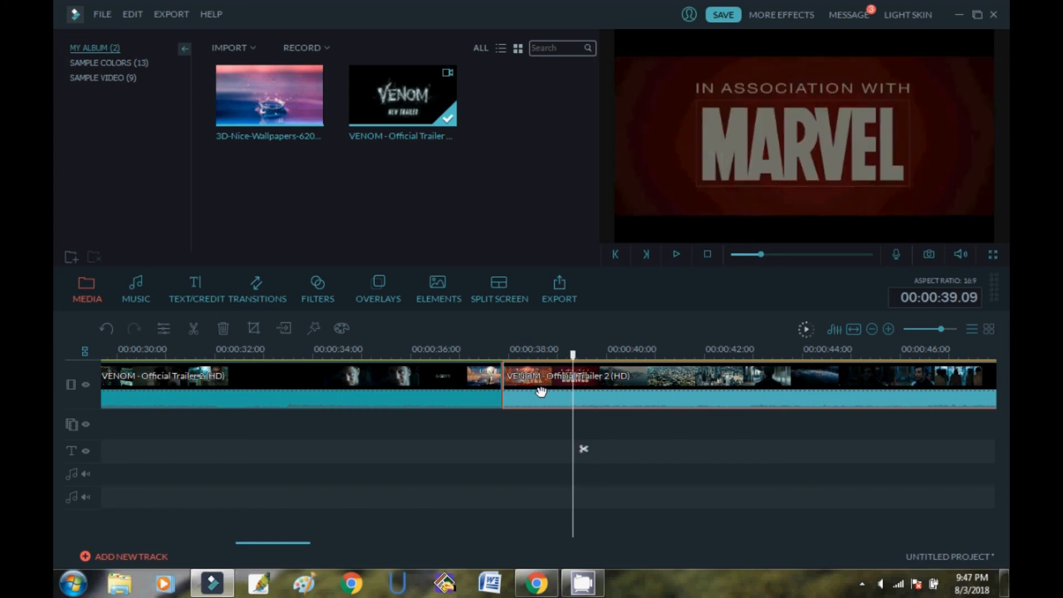
pyautogui.click(504, 382)
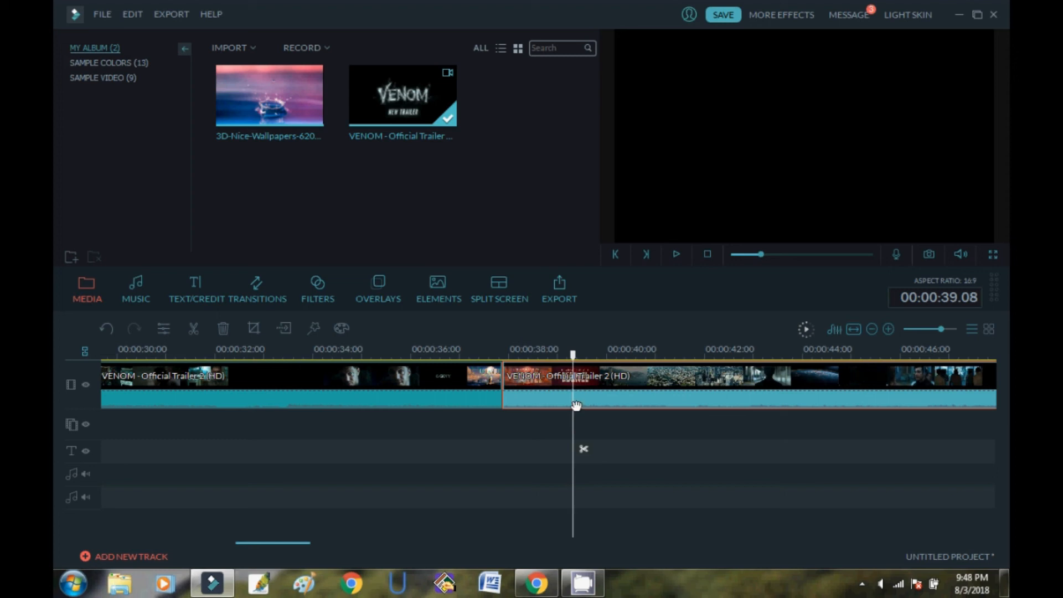
pyautogui.click(585, 449)
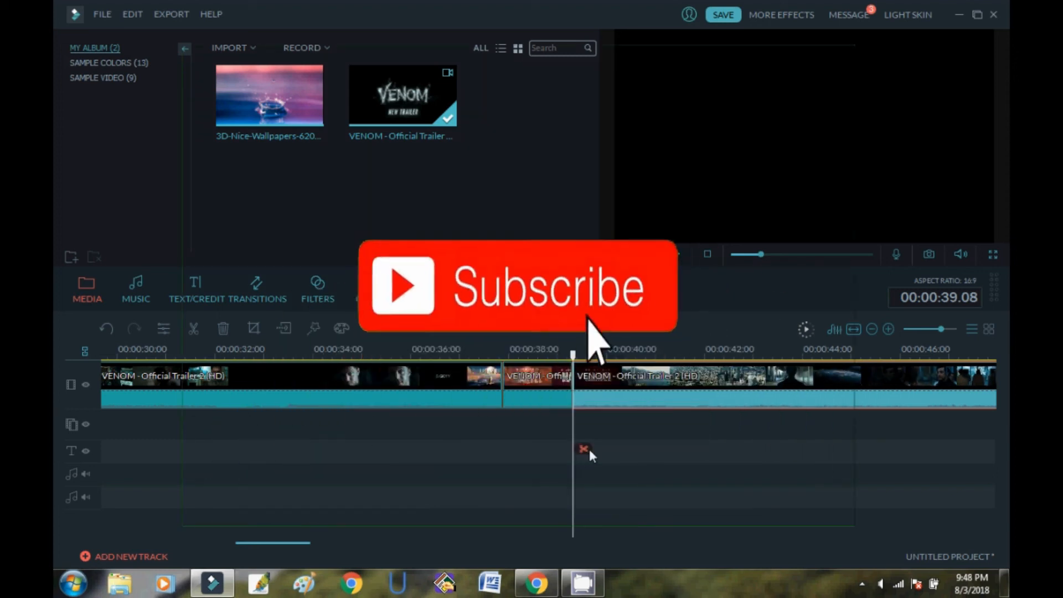
# Step: Delete the short Marvel title segment from the video track and undo the deletion
pyautogui.click(546, 384)
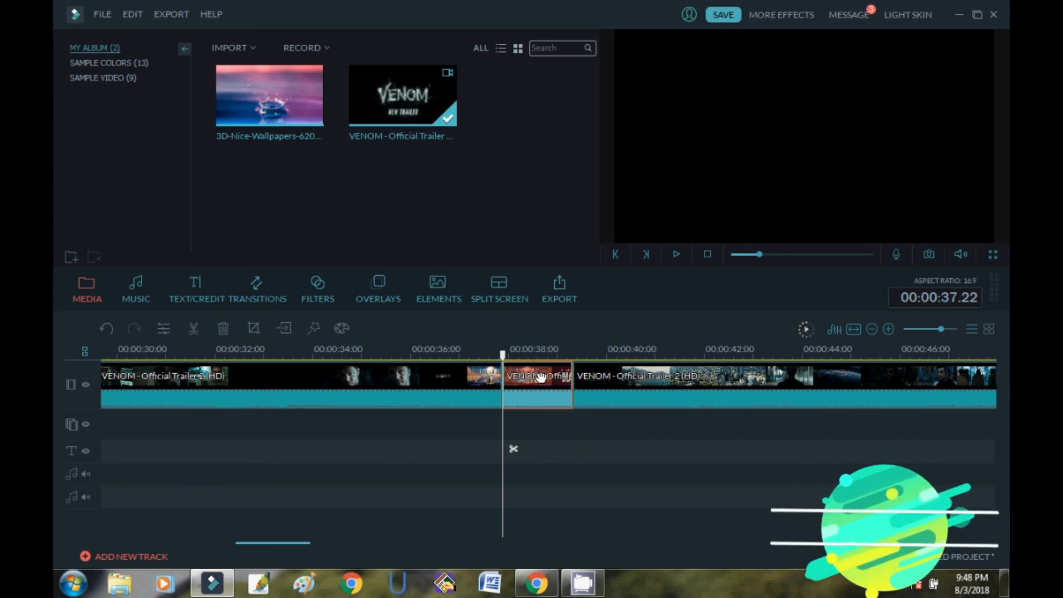
pyautogui.press('Delete')
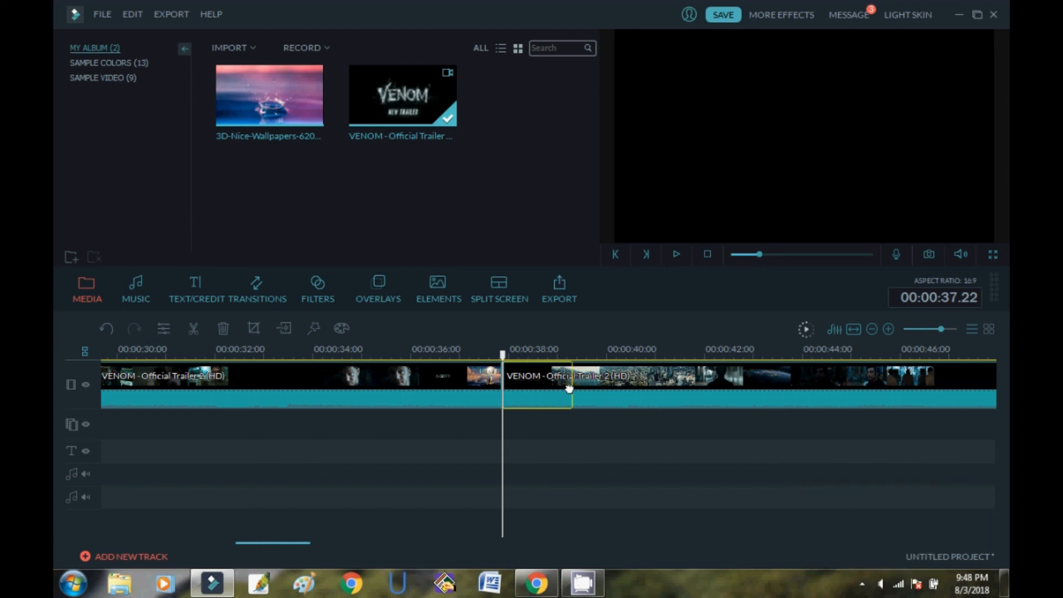
pyautogui.hotkey('ctrl', 'z')
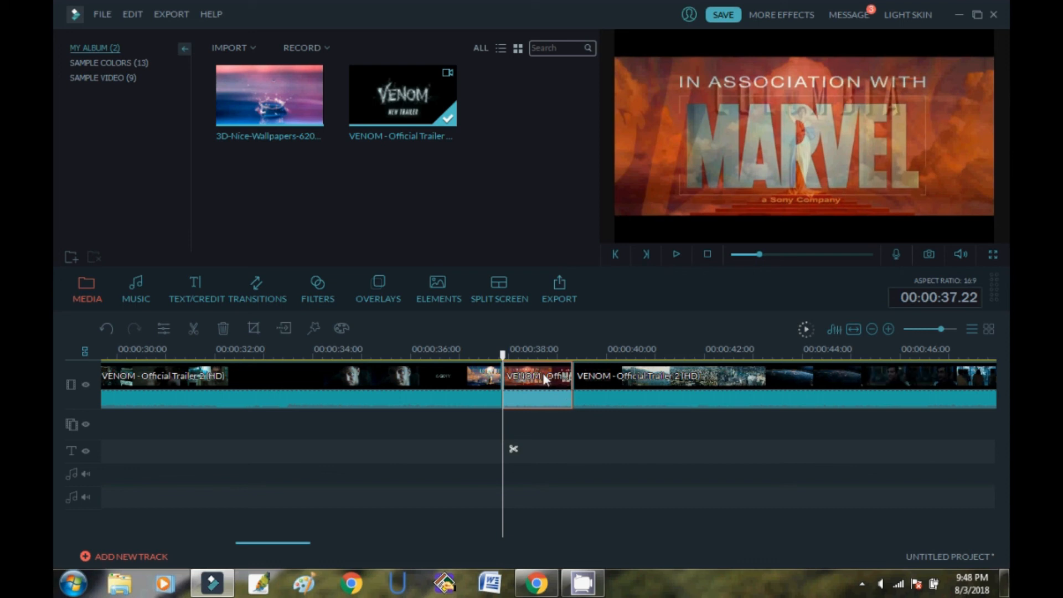
# Step: Apply Tilt-Shift to the Marvel title segment with the Power Tool and narrow its focus band to a thin strip over the letter R
pyautogui.rightClick(545, 374)
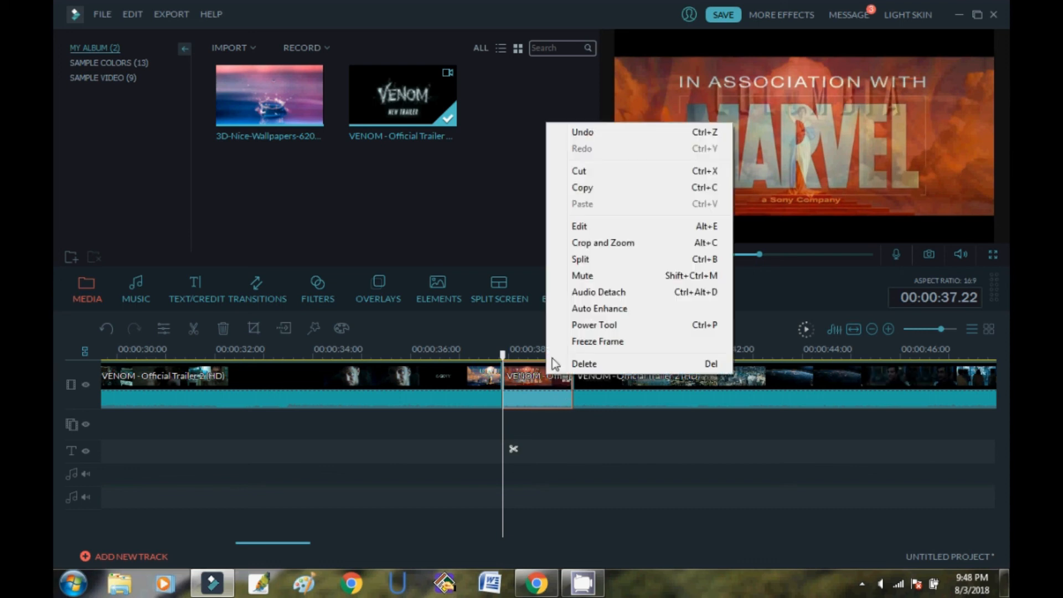
pyautogui.click(602, 324)
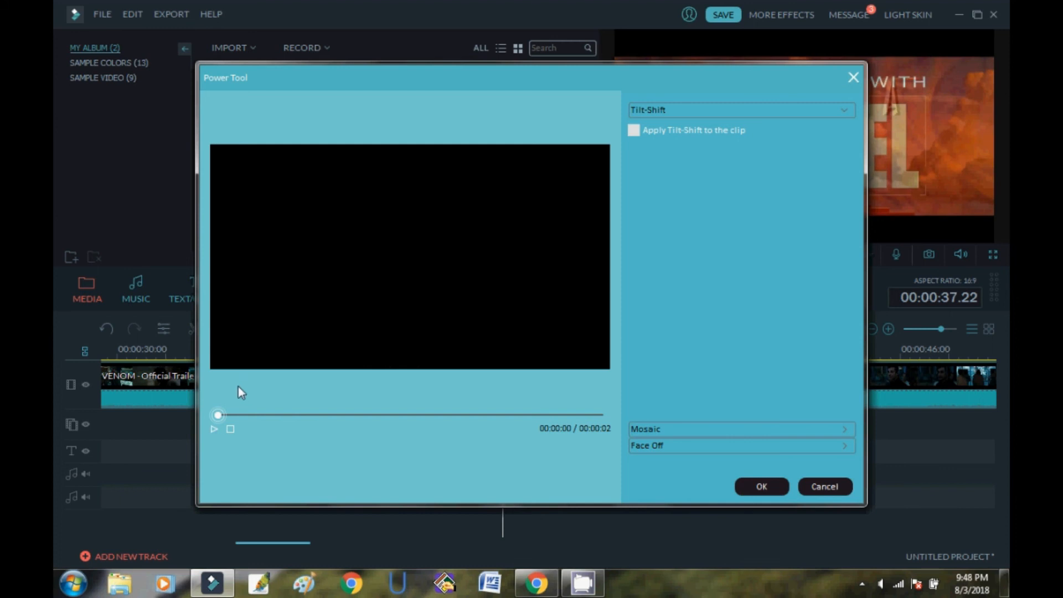
pyautogui.click(214, 431)
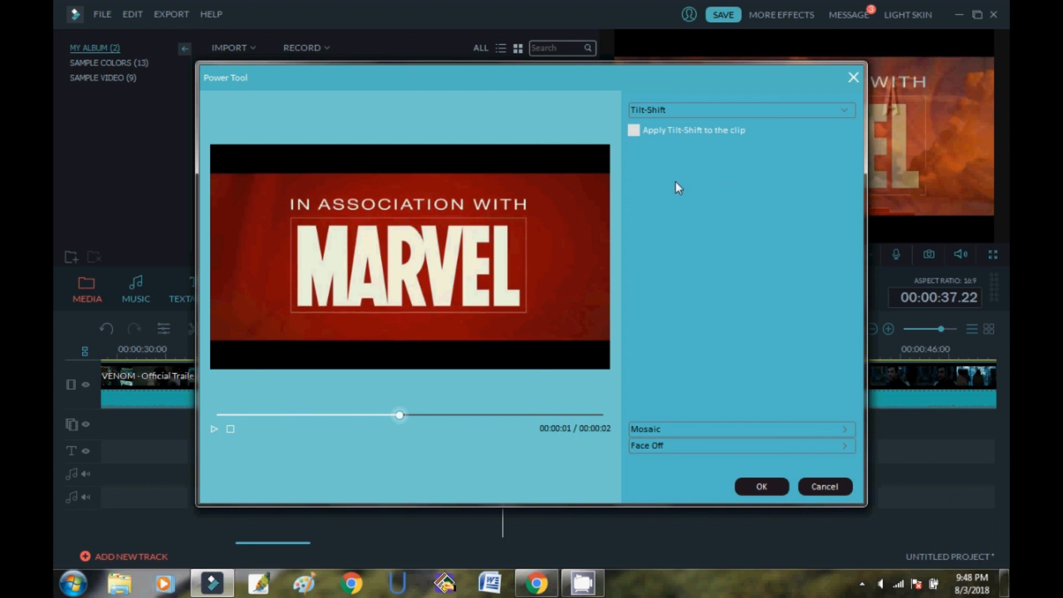
pyautogui.click(660, 132)
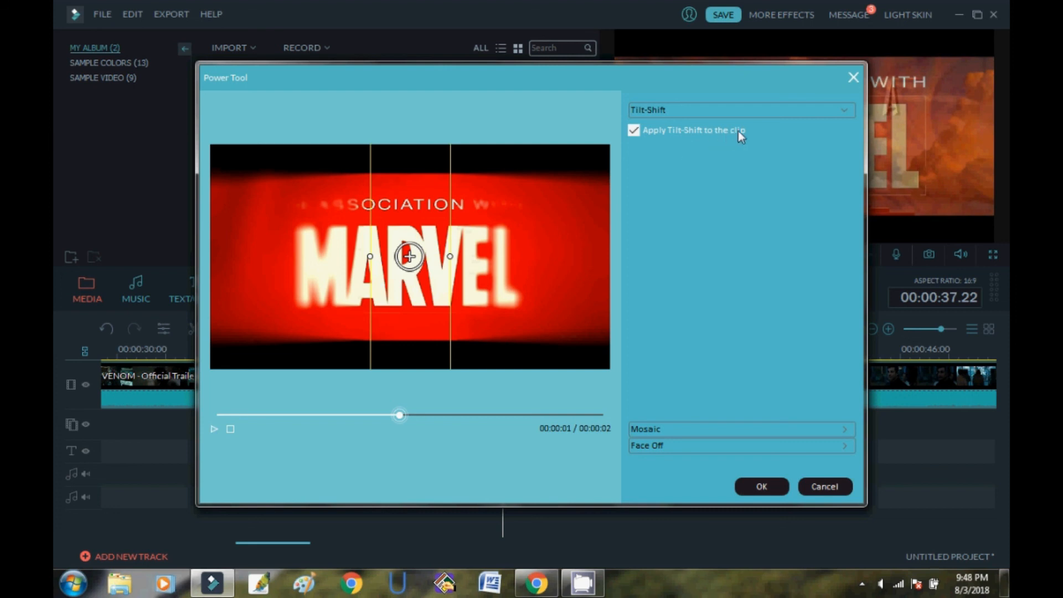
pyautogui.moveTo(370, 256); pyautogui.dragTo(424, 268)
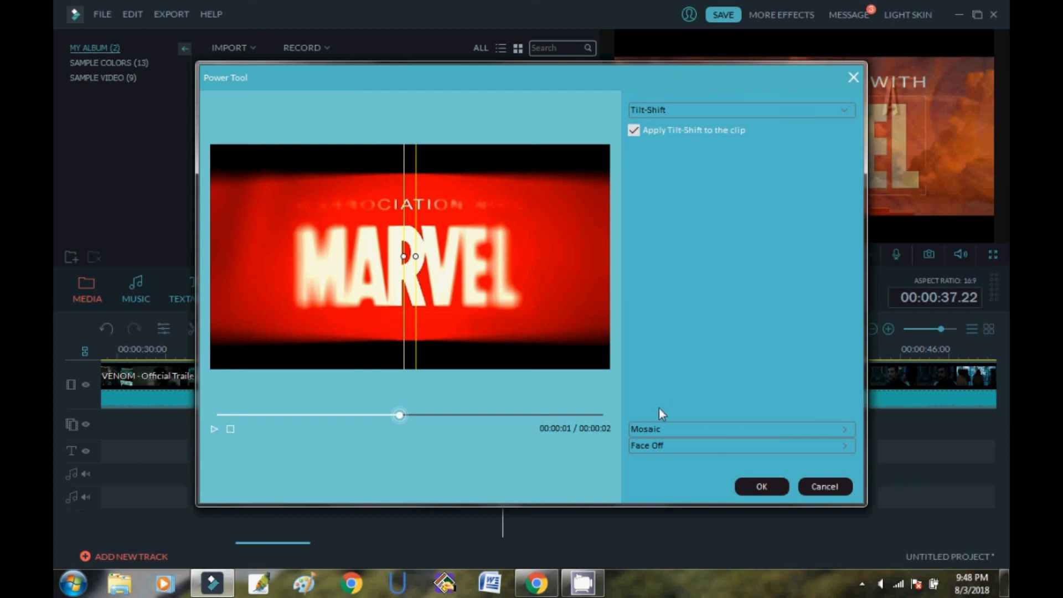
# Step: Apply Mosaic to the segment with an area enlarged over most of the MARVEL lettering and accept the Power Tool effects
pyautogui.click(649, 428)
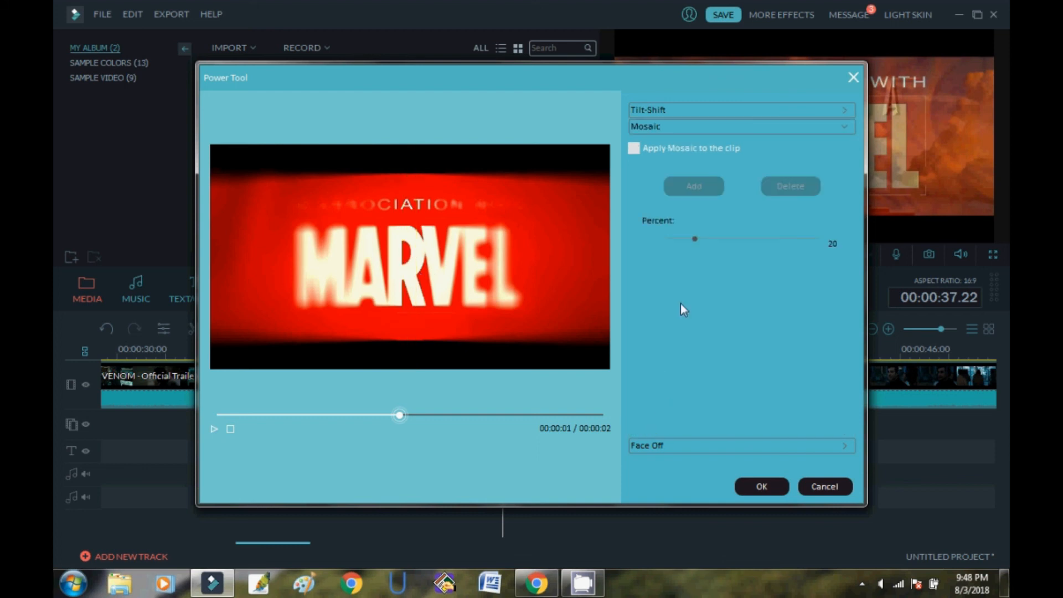
pyautogui.click(677, 147)
pyautogui.click(694, 186)
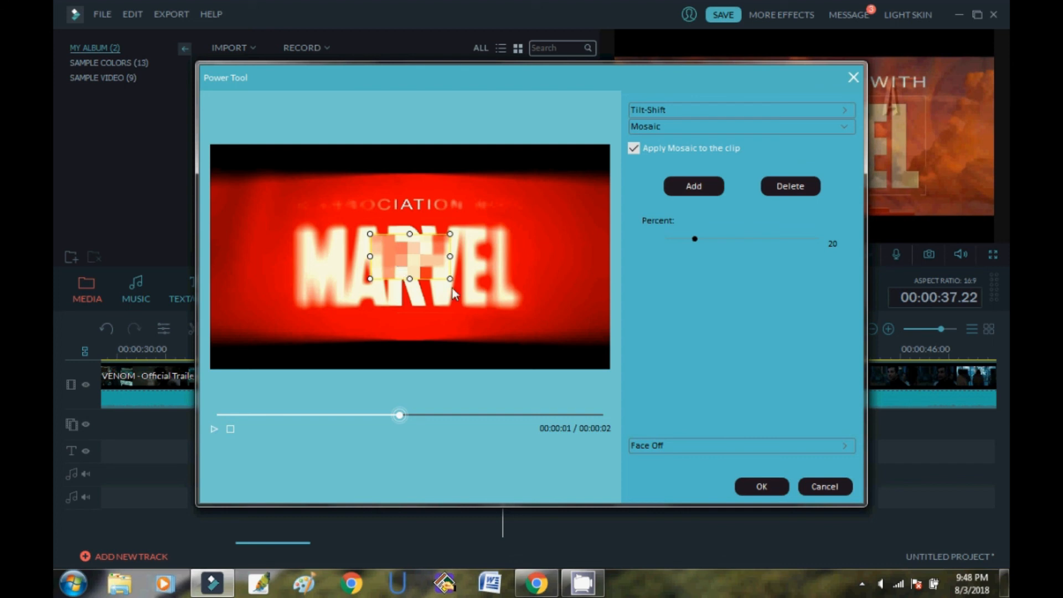
pyautogui.moveTo(451, 279); pyautogui.dragTo(429, 271)
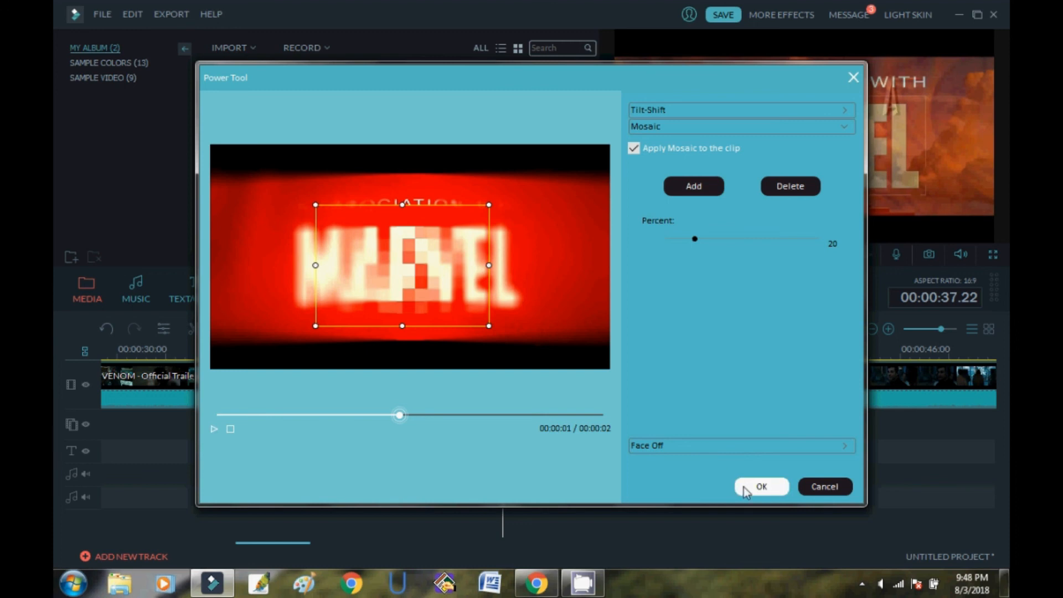
pyautogui.click(743, 487)
# Step: Play the timeline from 00:00:37.06 through the Marvel title segment to review the effects, and stop playback
pyautogui.click(472, 349)
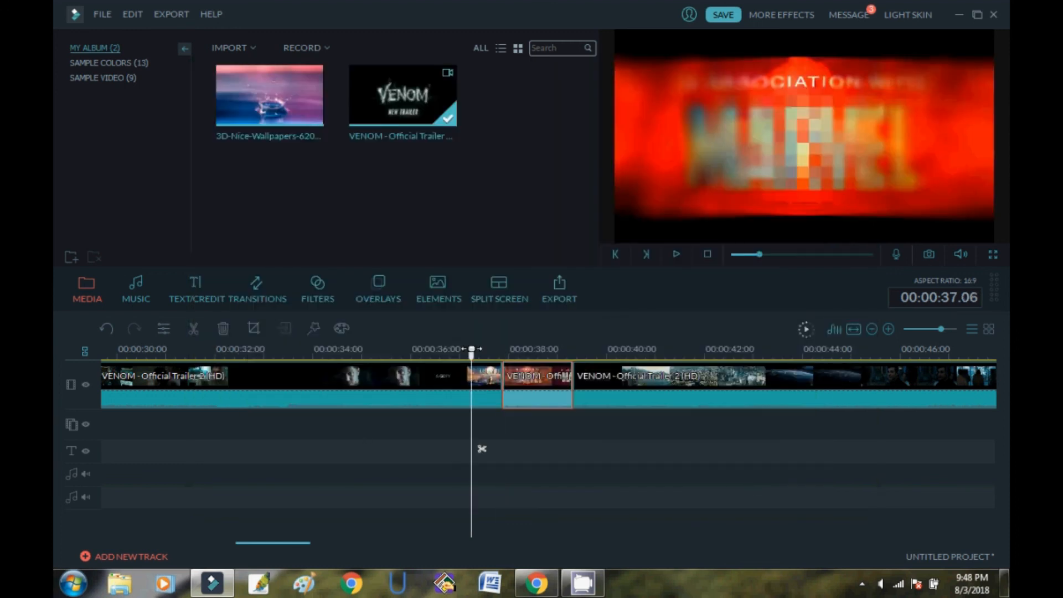
pyautogui.press('space')
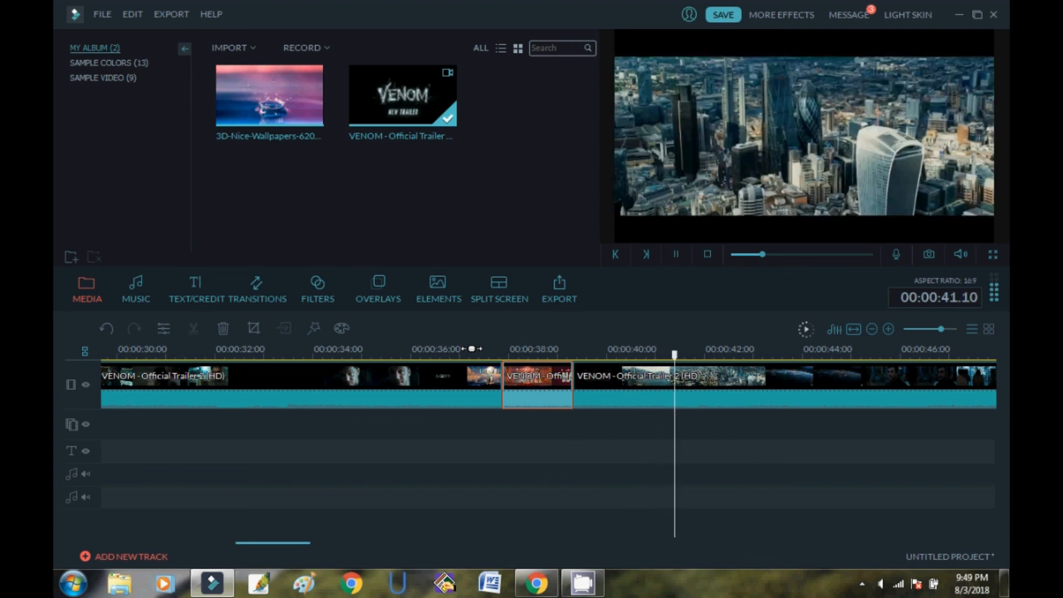
pyautogui.press('space')
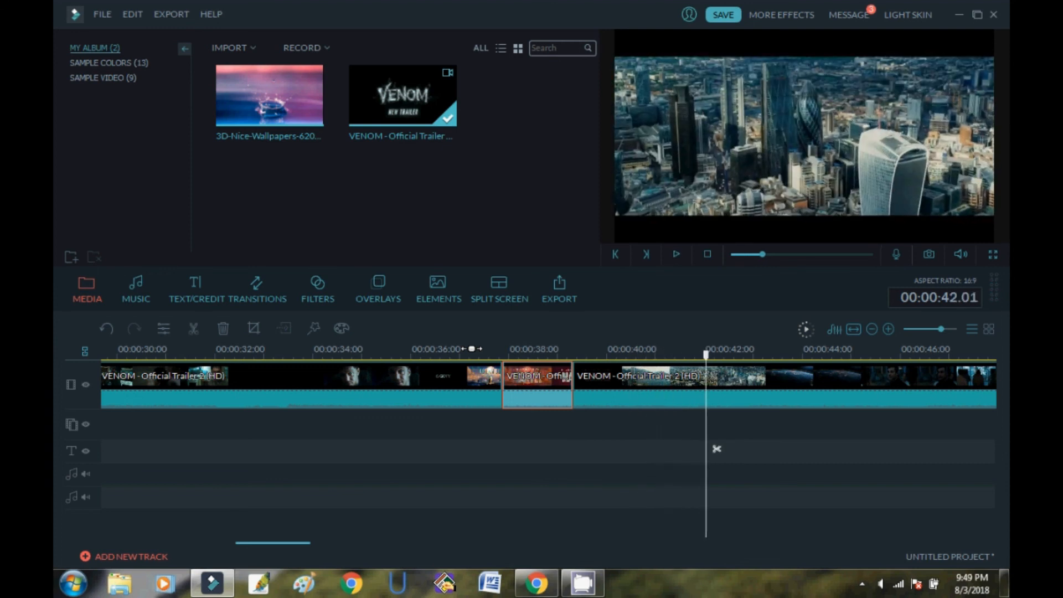